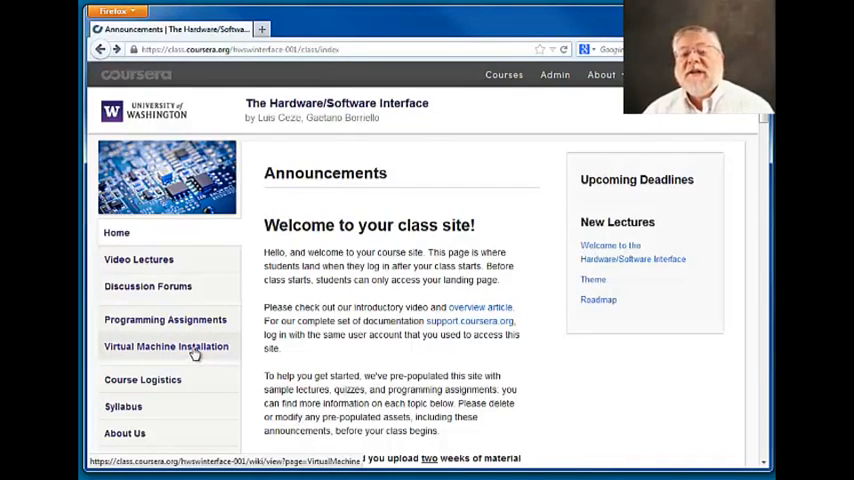
# Step: Open the Virtual Machine Installation instructions page from the course sidebar
pyautogui.click(195, 353)
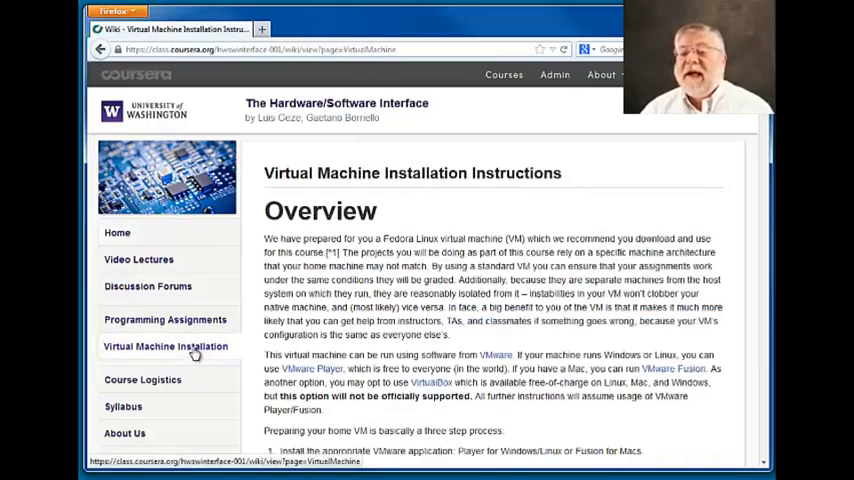
pyautogui.scroll(-5, 391, 186)
pyautogui.scroll(-3, 391, 186)
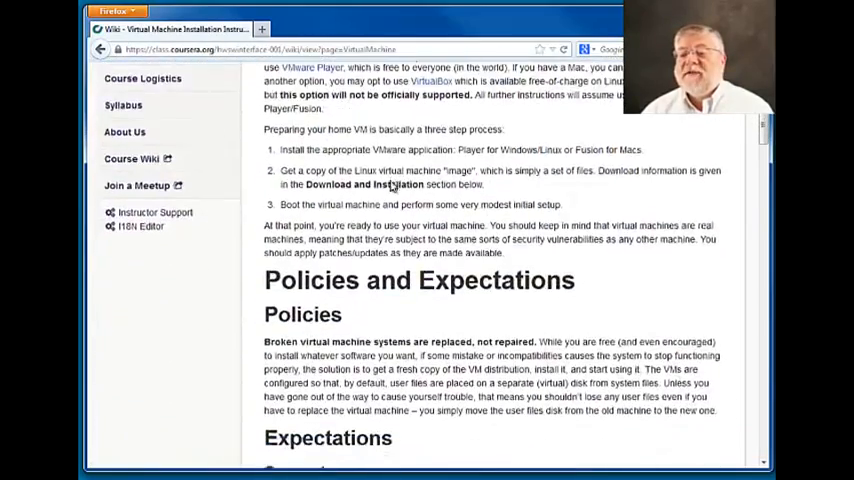
pyautogui.scroll(-4, 391, 186)
pyautogui.scroll(-3, 391, 186)
pyautogui.scroll(-2, 391, 186)
pyautogui.scroll(-3, 391, 186)
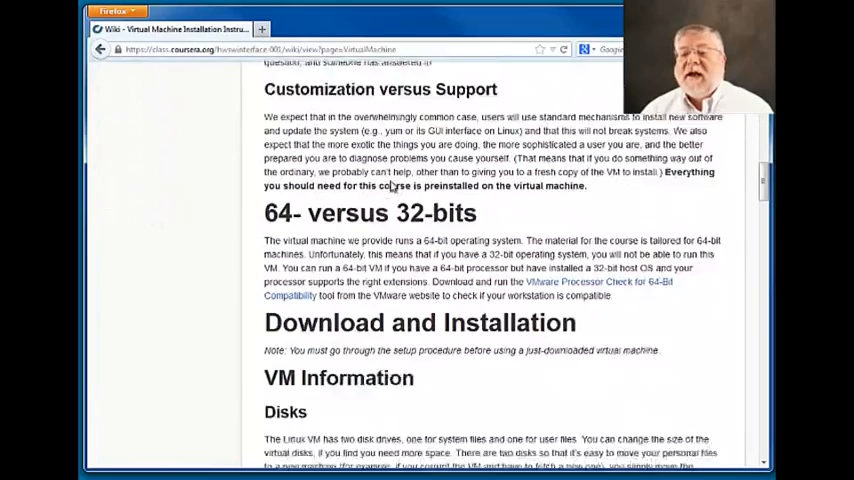
pyautogui.scroll(-3, 391, 186)
pyautogui.scroll(-2, 391, 186)
pyautogui.scroll(-3, 391, 186)
pyautogui.scroll(-3, 391, 186)
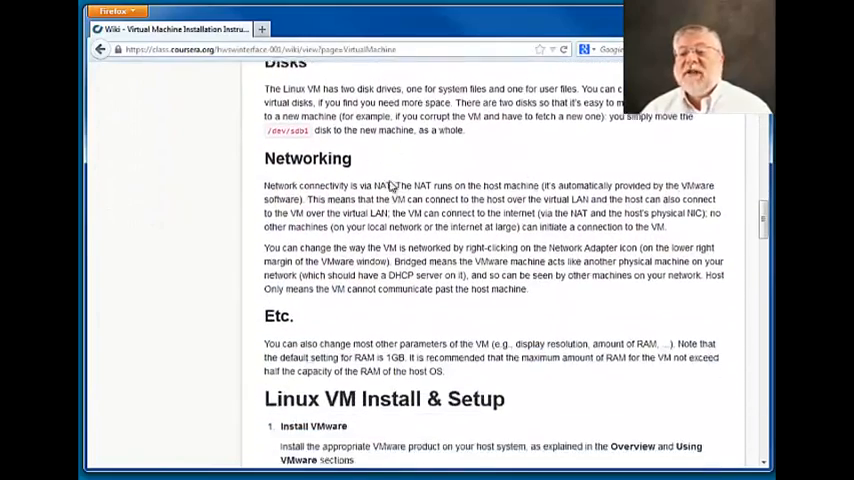
pyautogui.scroll(-1, 391, 186)
pyautogui.scroll(-2, 391, 180)
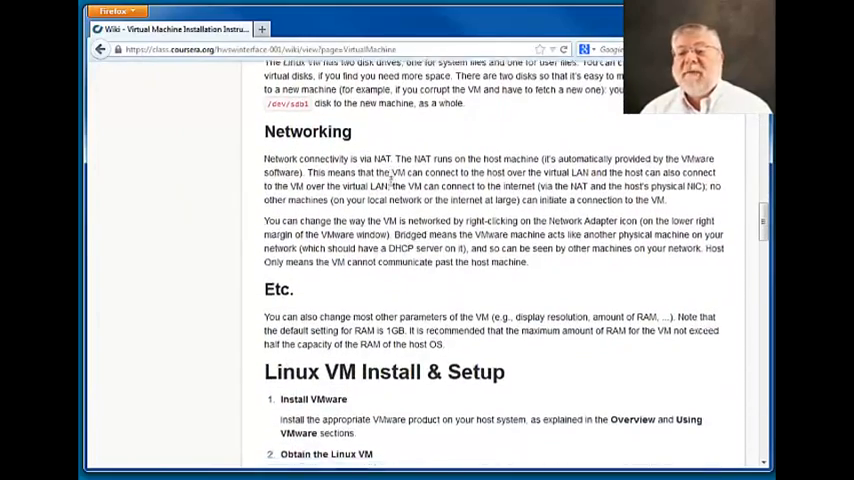
pyautogui.scroll(-1, 391, 180)
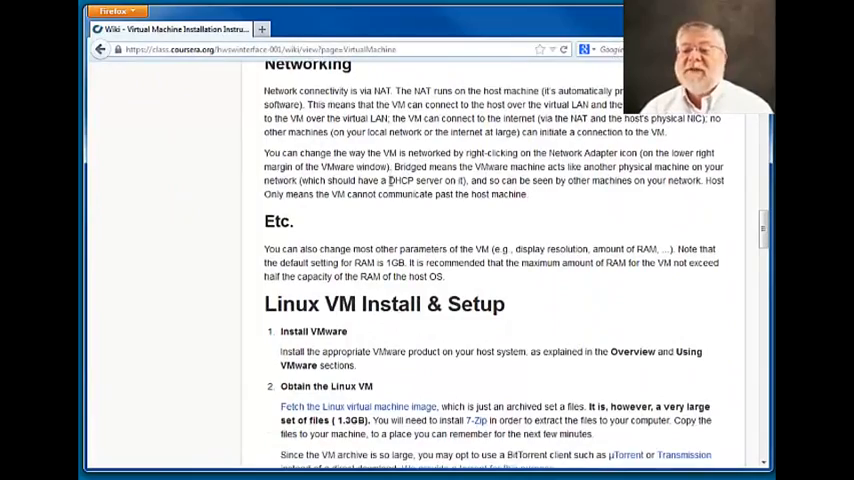
pyautogui.scroll(-2, 391, 180)
pyautogui.scroll(-2, 391, 180)
pyautogui.scroll(5, 391, 180)
pyautogui.scroll(4, 391, 180)
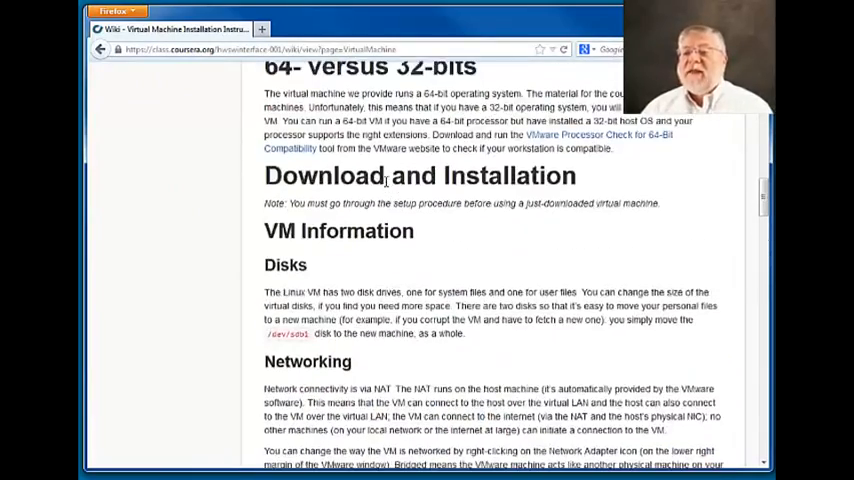
pyautogui.scroll(5, 391, 180)
pyautogui.scroll(1, 391, 180)
pyautogui.scroll(4, 391, 180)
pyautogui.scroll(3, 391, 180)
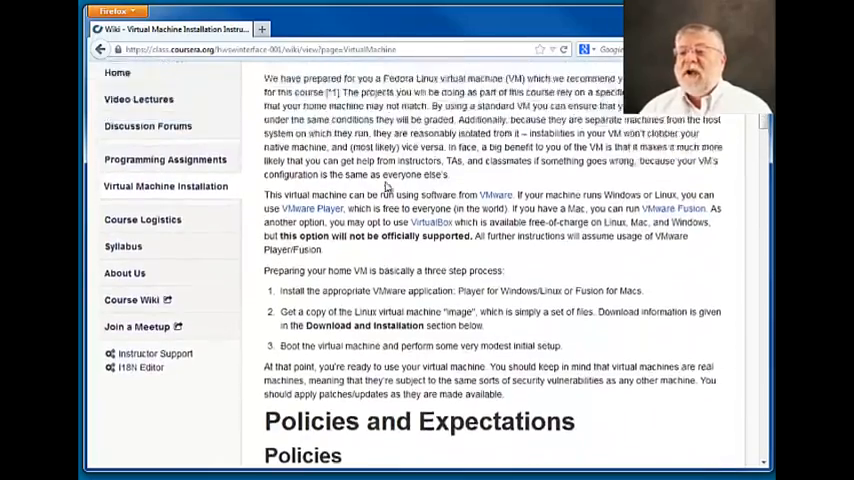
pyautogui.scroll(4, 386, 184)
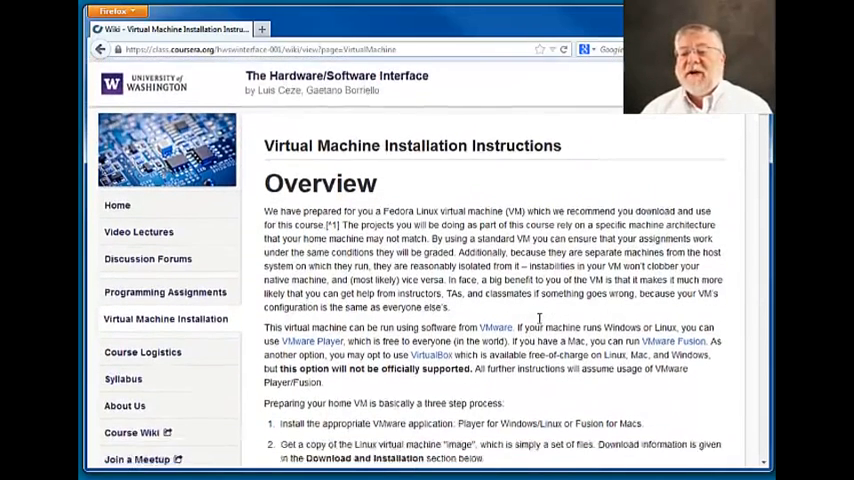
pyautogui.scroll(-2, 530, 365)
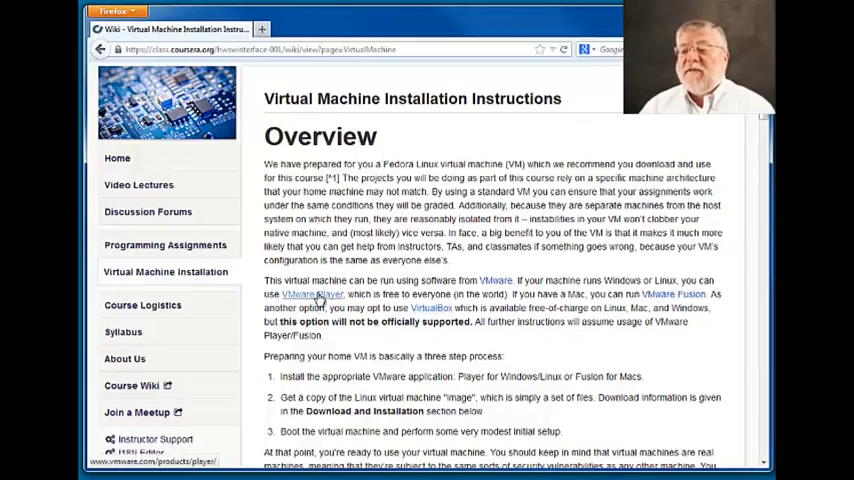
# Step: Download the VMware Player Windows 32/64-bit installer and save it to the desktop
pyautogui.click(320, 296)
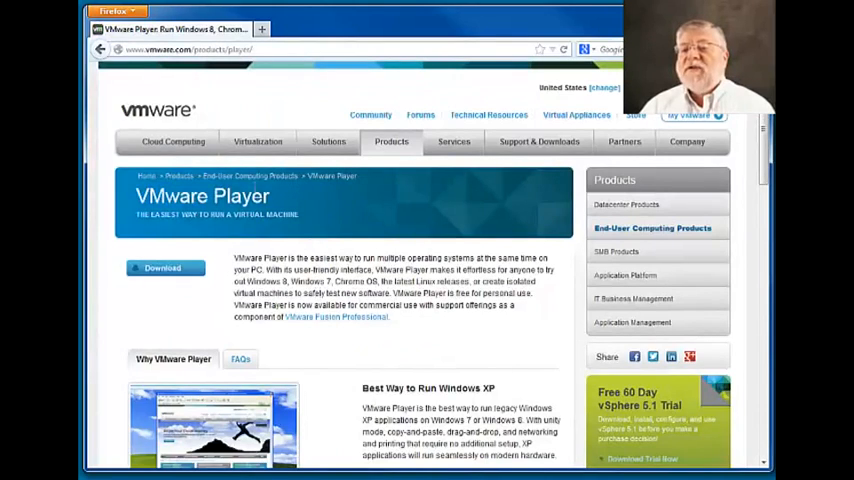
pyautogui.click(190, 272)
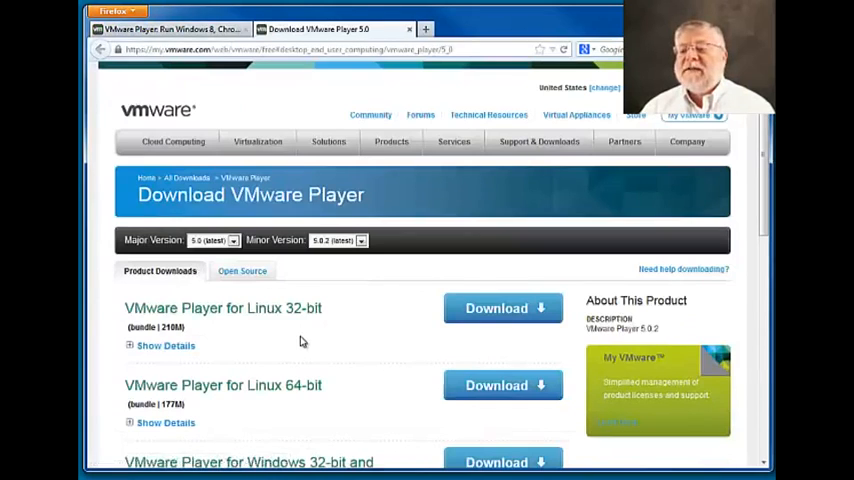
pyautogui.scroll(-1, 305, 340)
pyautogui.scroll(-3, 305, 340)
pyautogui.scroll(-2, 305, 340)
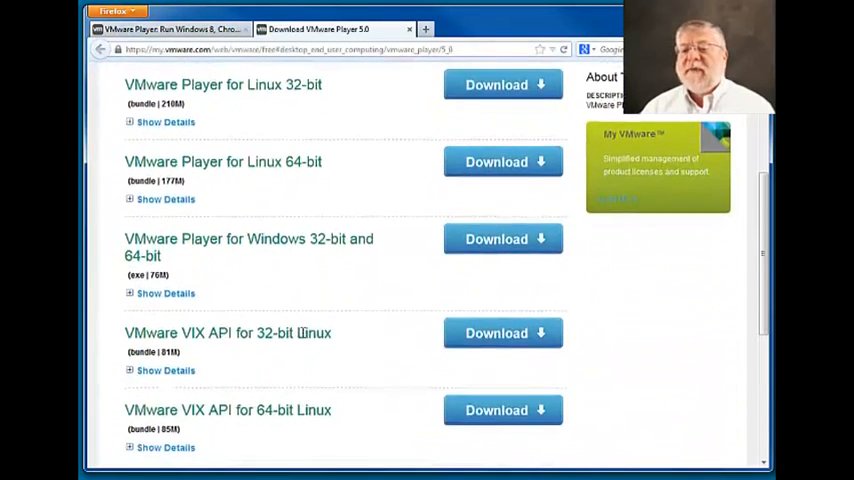
pyautogui.scroll(-1, 303, 333)
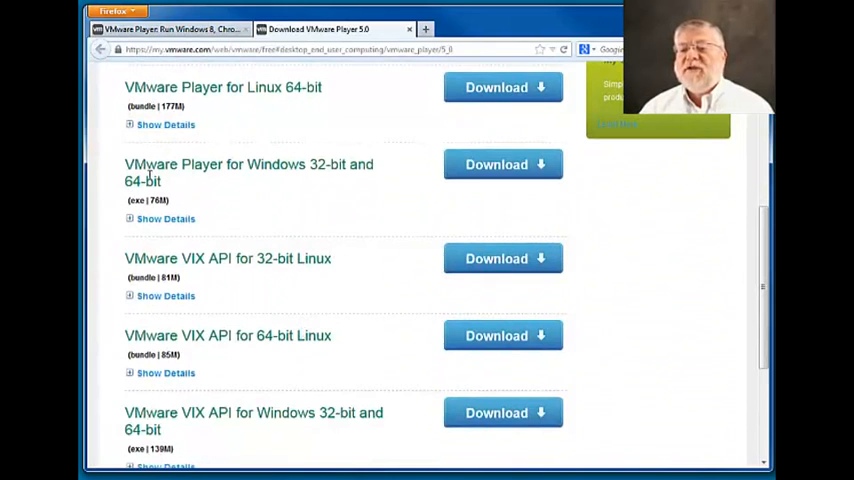
pyautogui.click(471, 167)
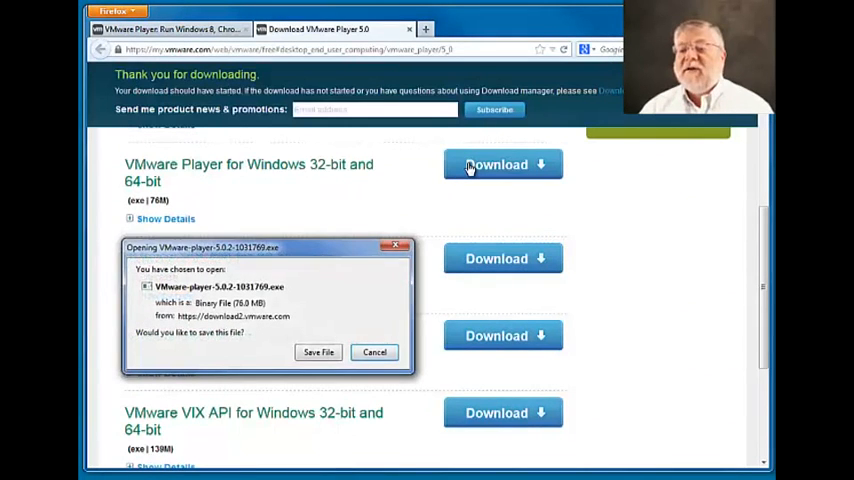
pyautogui.click(320, 352)
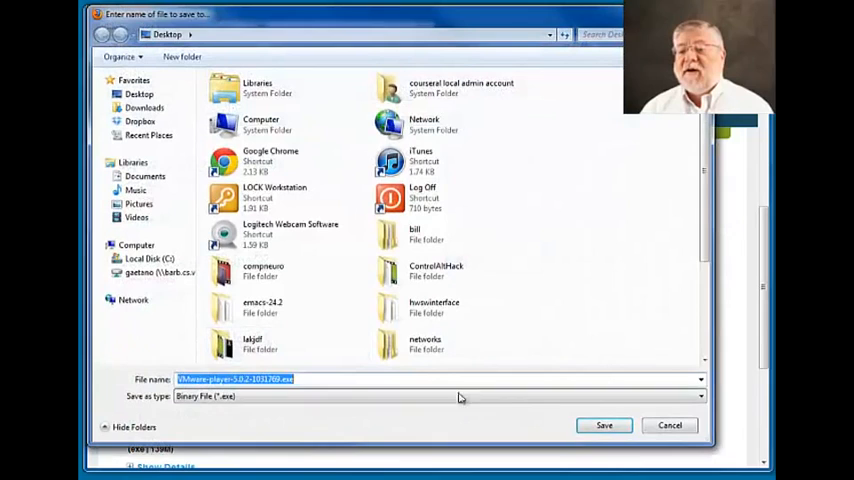
pyautogui.click(604, 425)
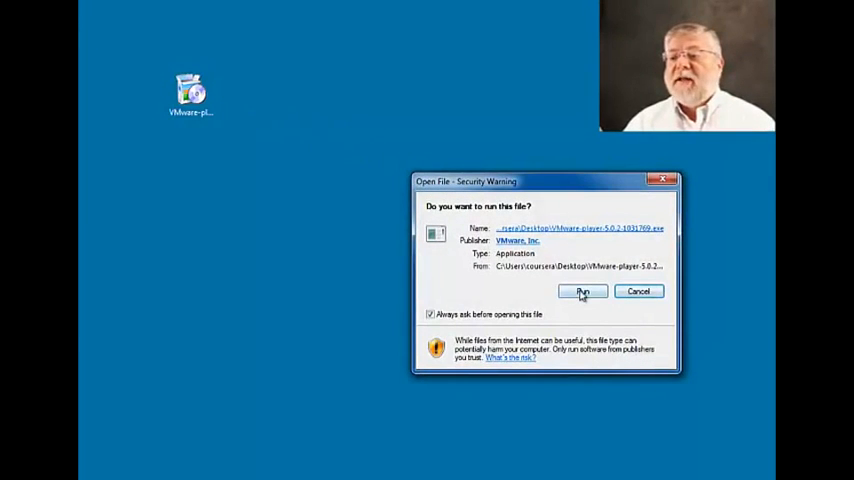
# Step: Run the installer through the wizard with defaults and place the new shortcut below the installer
pyautogui.click(583, 292)
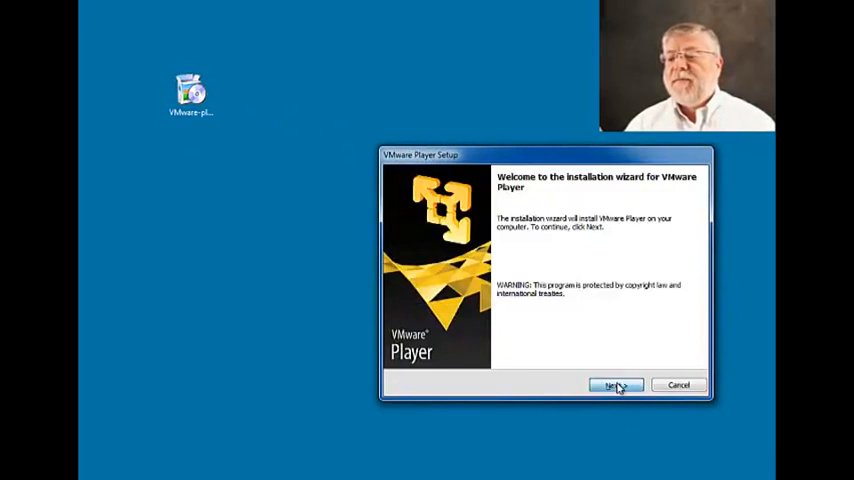
pyautogui.click(616, 385)
pyautogui.click(616, 386)
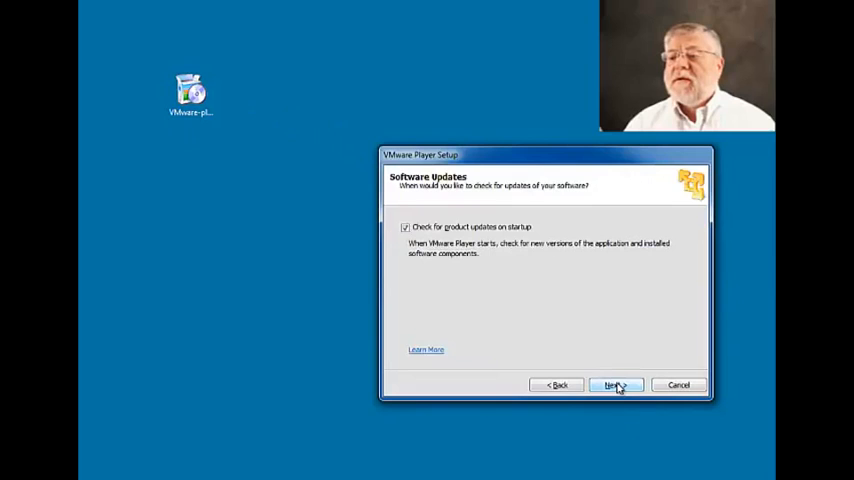
pyautogui.click(618, 387)
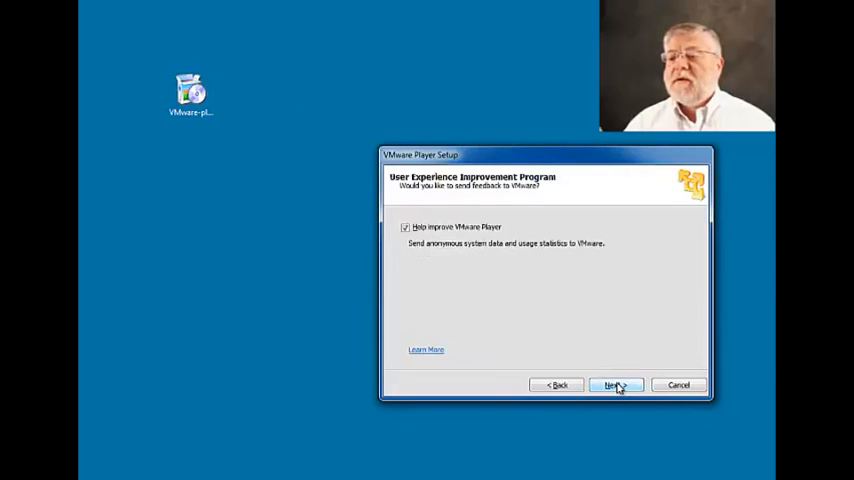
pyautogui.click(618, 387)
pyautogui.click(618, 387)
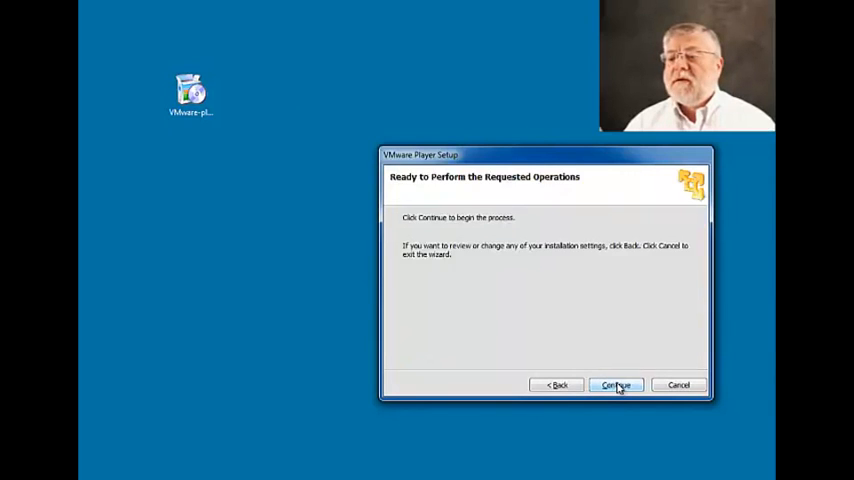
pyautogui.click(618, 387)
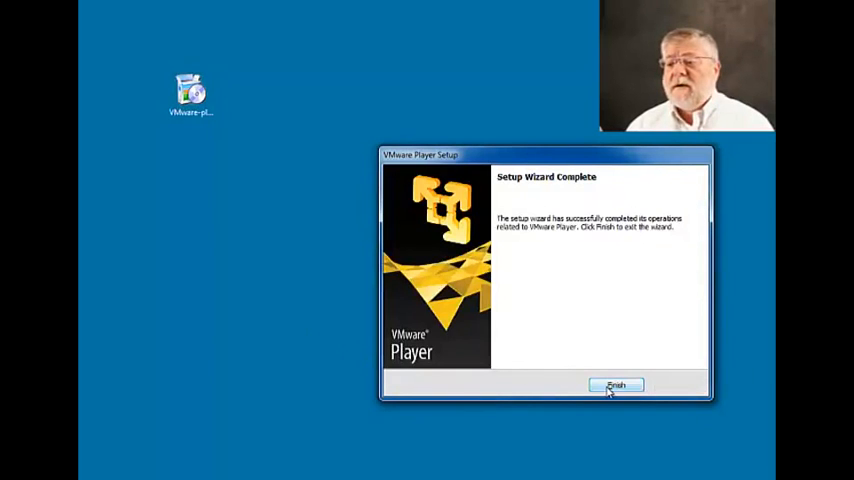
pyautogui.click(615, 386)
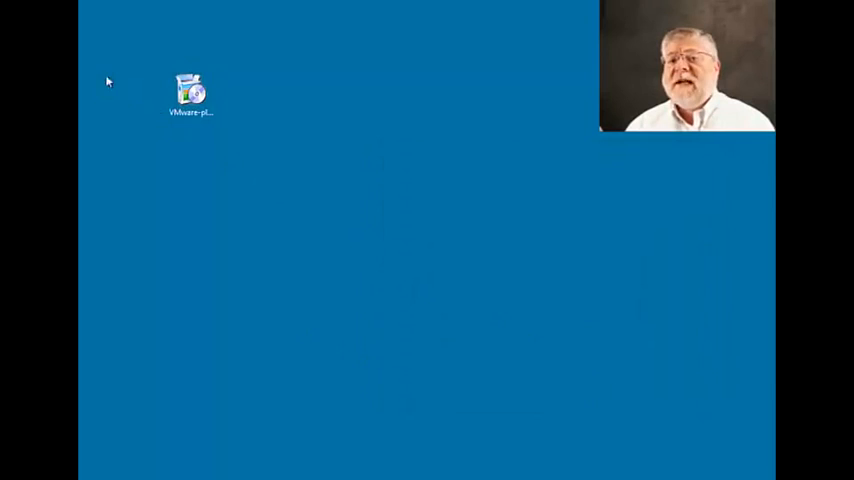
pyautogui.moveTo(219, 190); pyautogui.dragTo(190, 168)
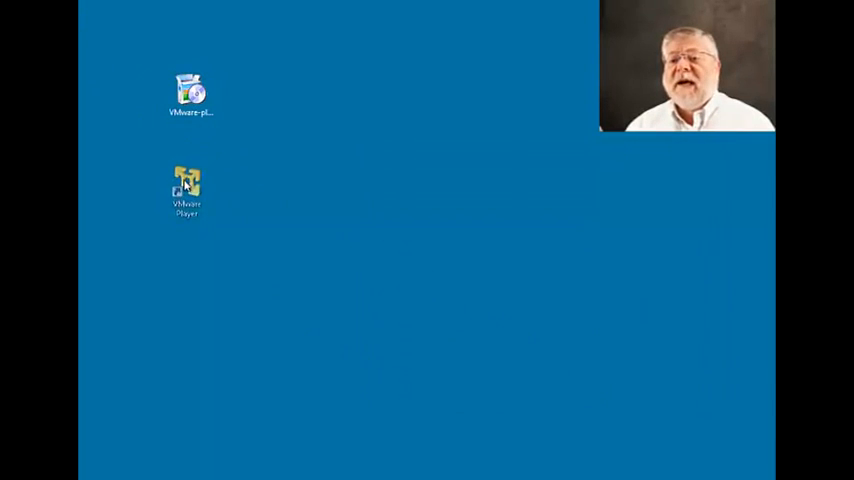
# Step: Go back from the VMware product page to the course's virtual machine wiki
pyautogui.click(350, 215)
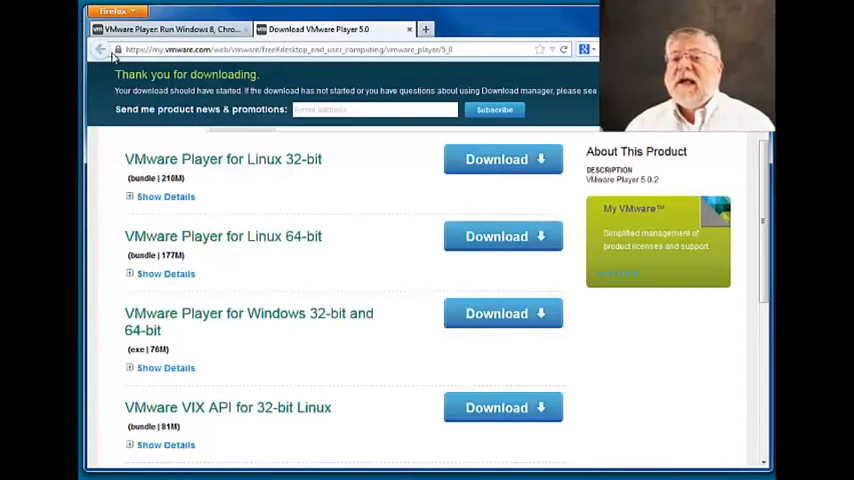
pyautogui.click(130, 29)
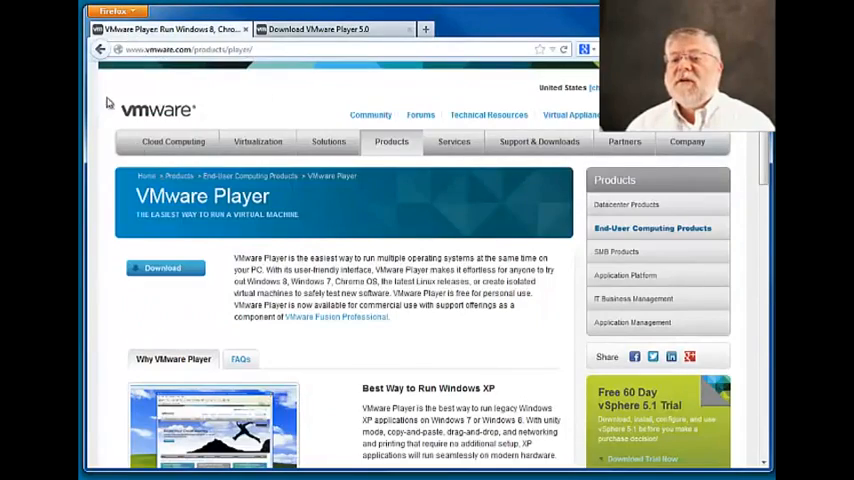
pyautogui.click(99, 50)
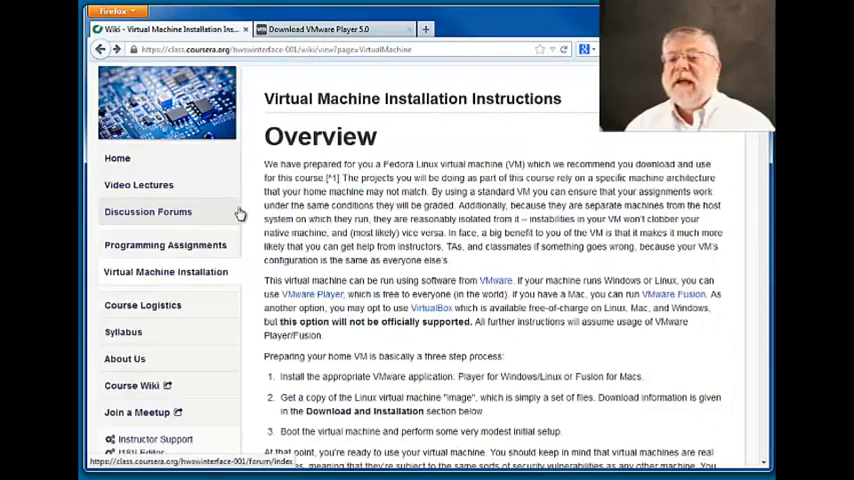
pyautogui.scroll(-3, 367, 292)
pyautogui.scroll(-2, 367, 292)
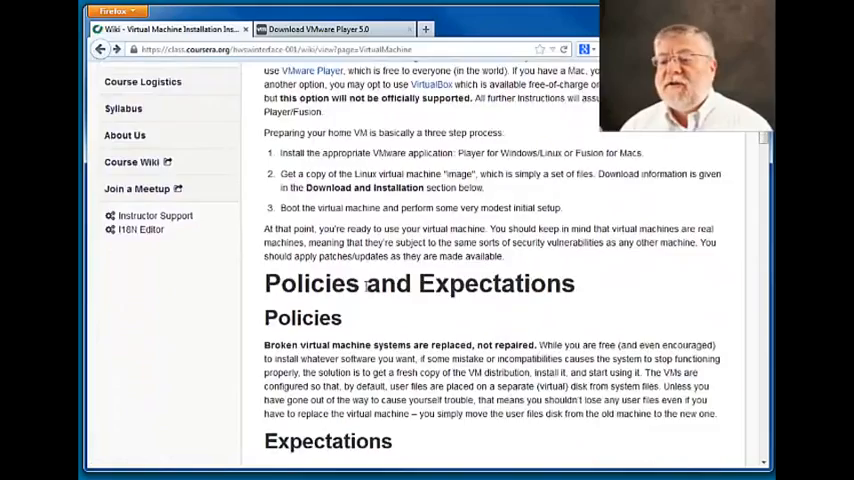
pyautogui.scroll(-3, 367, 292)
pyautogui.scroll(-2, 367, 292)
pyautogui.scroll(-3, 367, 289)
pyautogui.scroll(-3, 367, 289)
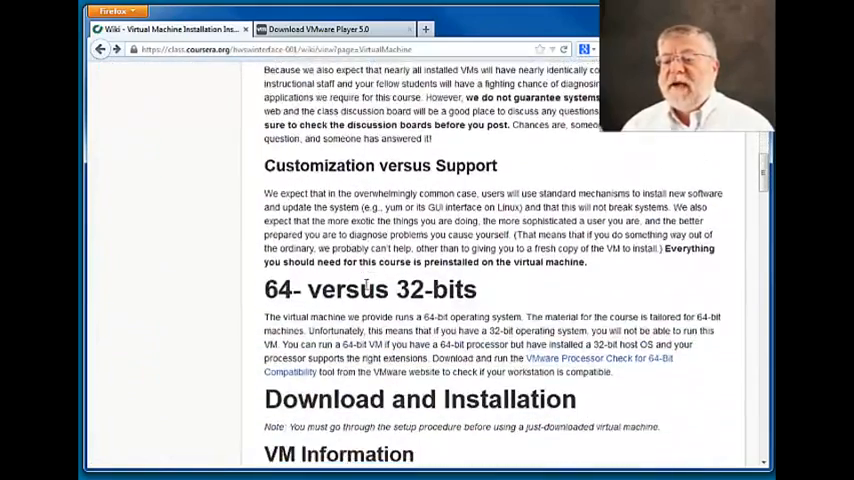
pyautogui.scroll(-3, 367, 289)
pyautogui.scroll(-2, 367, 289)
pyautogui.scroll(-2, 366, 289)
pyautogui.scroll(-2, 366, 289)
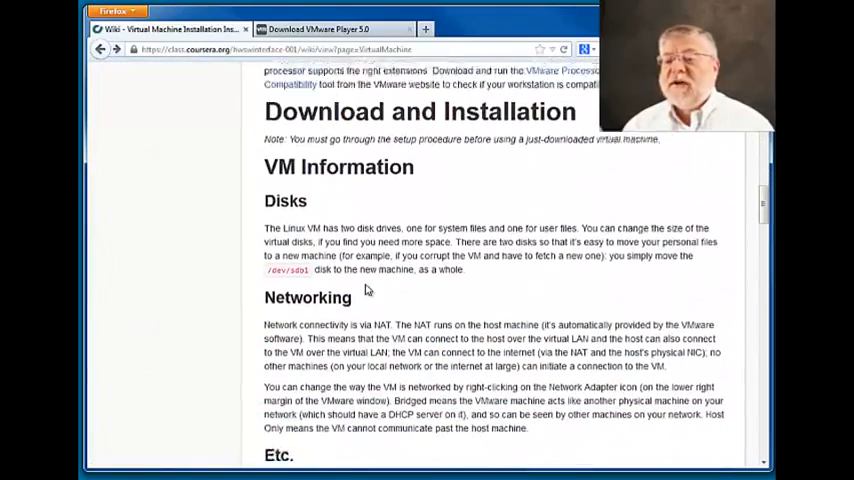
pyautogui.scroll(-1, 366, 289)
pyautogui.scroll(-1, 366, 289)
pyautogui.scroll(-2, 366, 289)
pyautogui.scroll(-2, 366, 289)
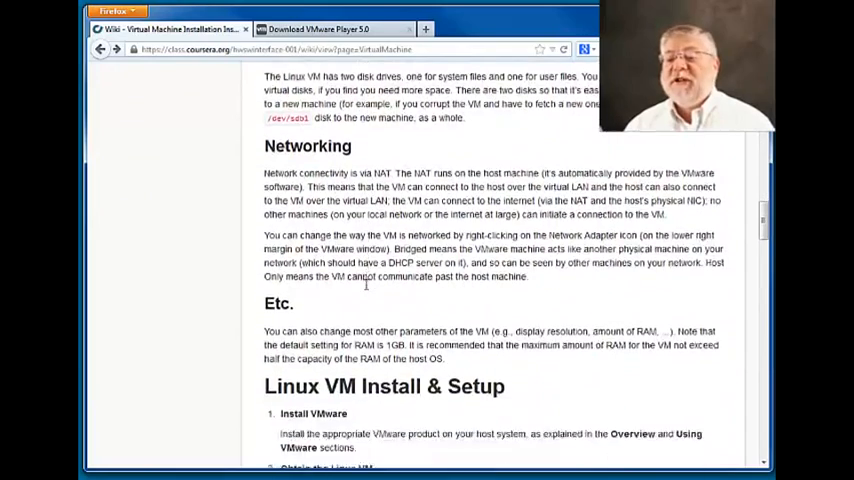
pyautogui.scroll(-2, 366, 289)
pyautogui.scroll(-2, 366, 289)
pyautogui.scroll(-2, 366, 289)
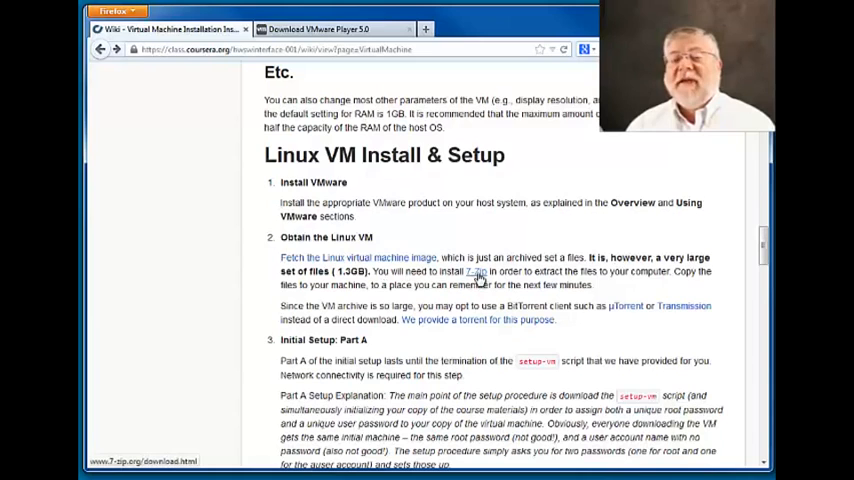
# Step: Save the 64-bit Windows 7-Zip .msi installer to the desktop, replacing the existing file
pyautogui.click(480, 274)
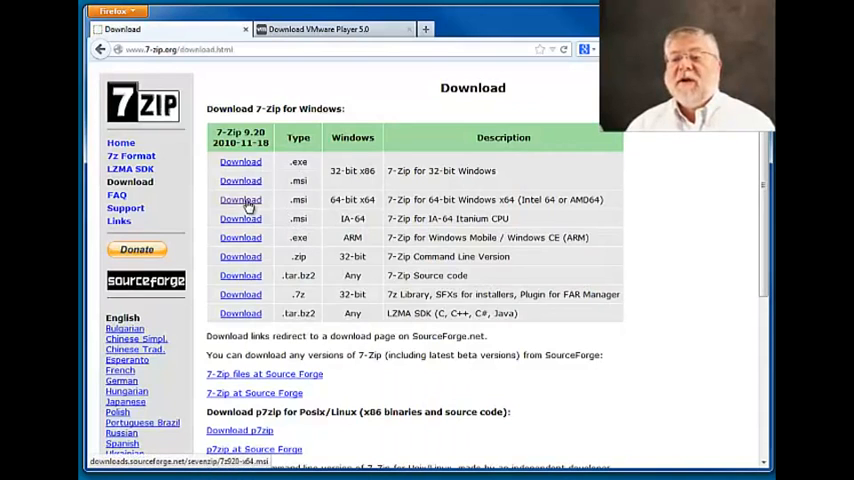
pyautogui.click(248, 204)
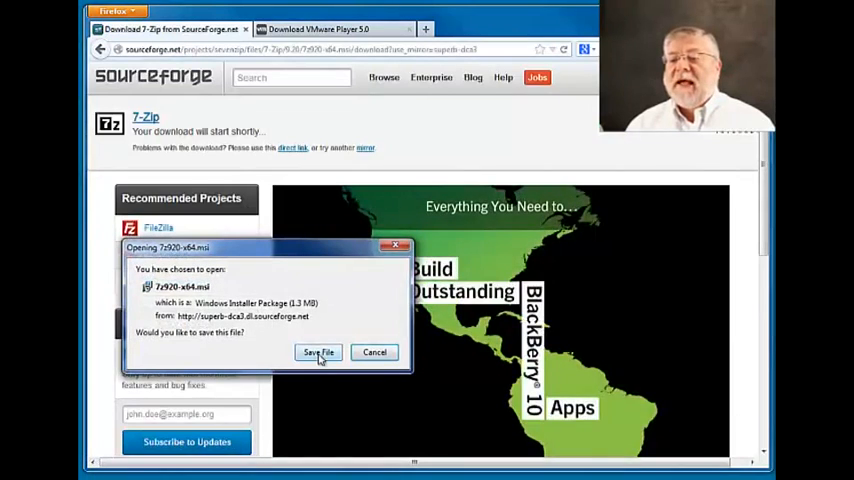
pyautogui.click(318, 352)
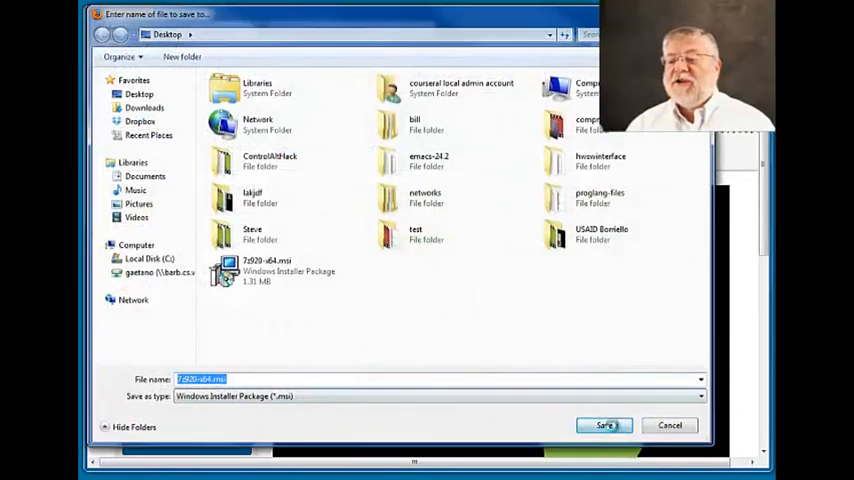
pyautogui.click(605, 426)
pyautogui.click(585, 283)
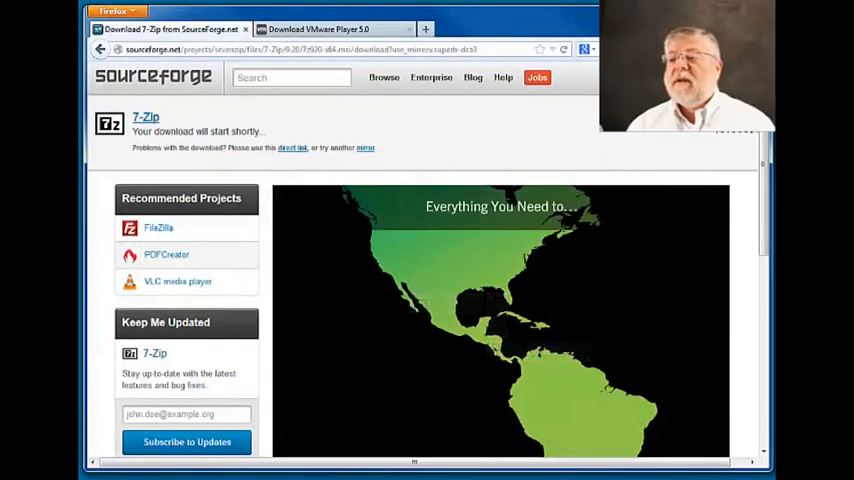
# Step: Navigate back twice to the Obtain the Linux VM step of the wiki
pyautogui.click(100, 49)
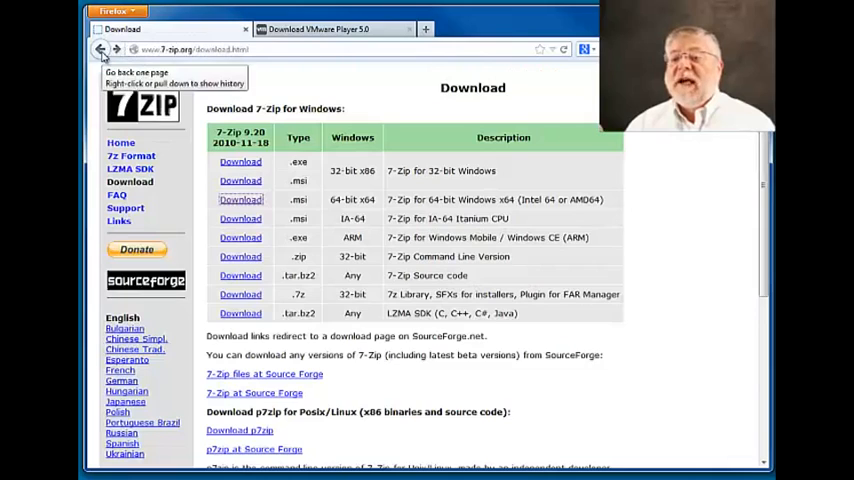
pyautogui.scroll(-3, 245, 293)
pyautogui.scroll(-3, 245, 293)
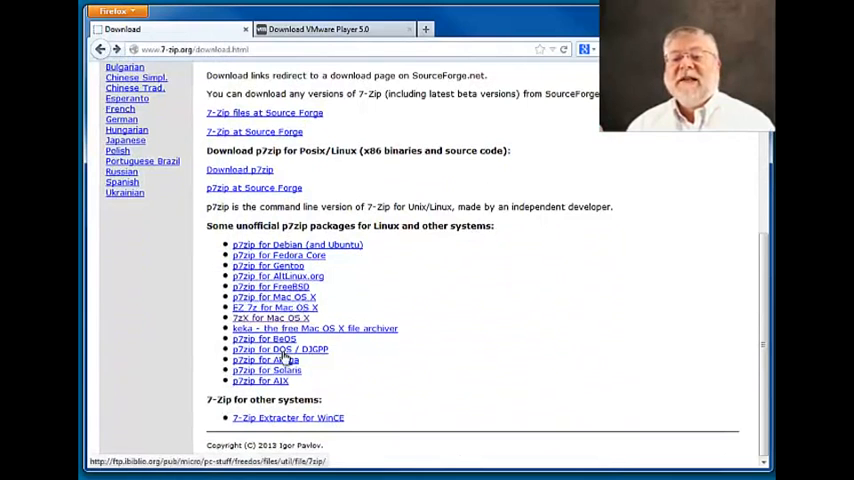
pyautogui.click(100, 49)
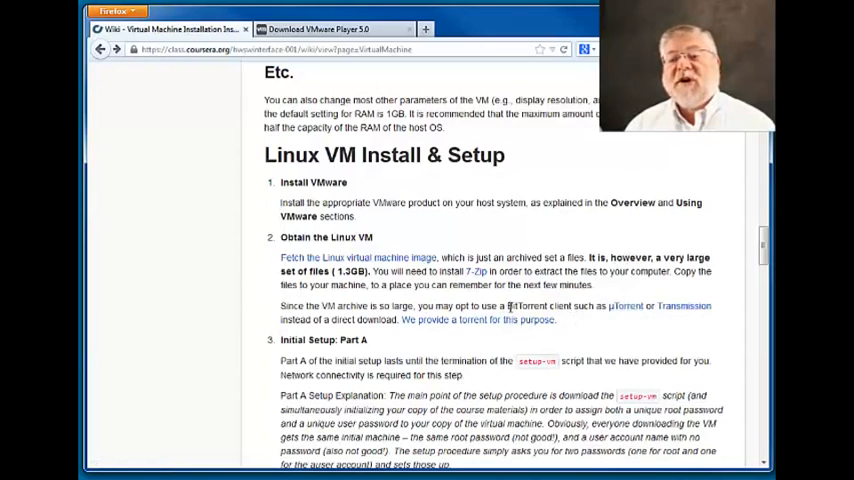
# Step: Fetch the Linux VM image VM.7z and save it to the desktop
pyautogui.click(393, 258)
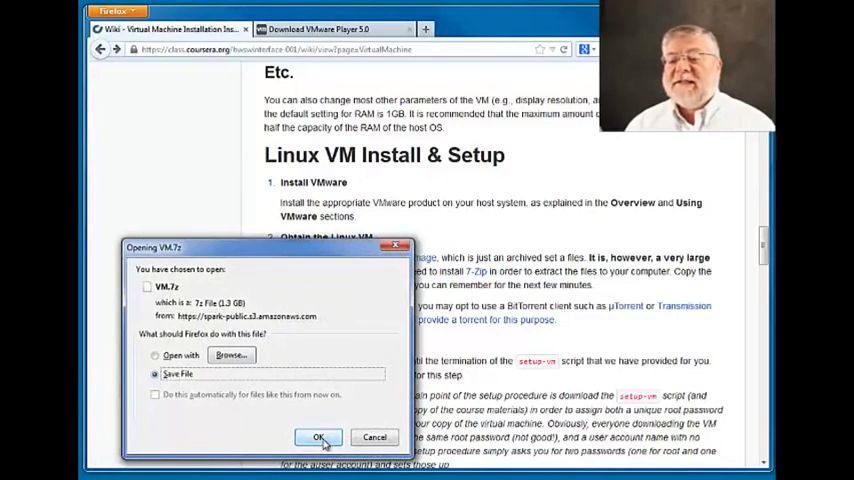
pyautogui.click(323, 440)
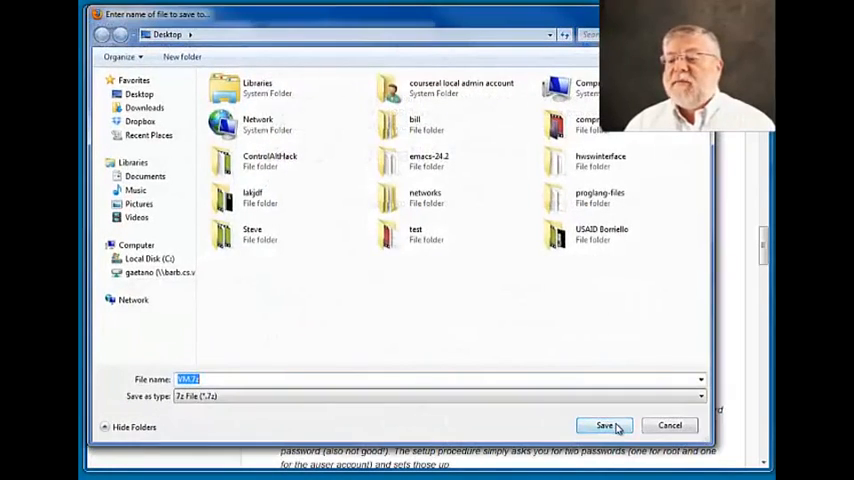
pyautogui.click(604, 425)
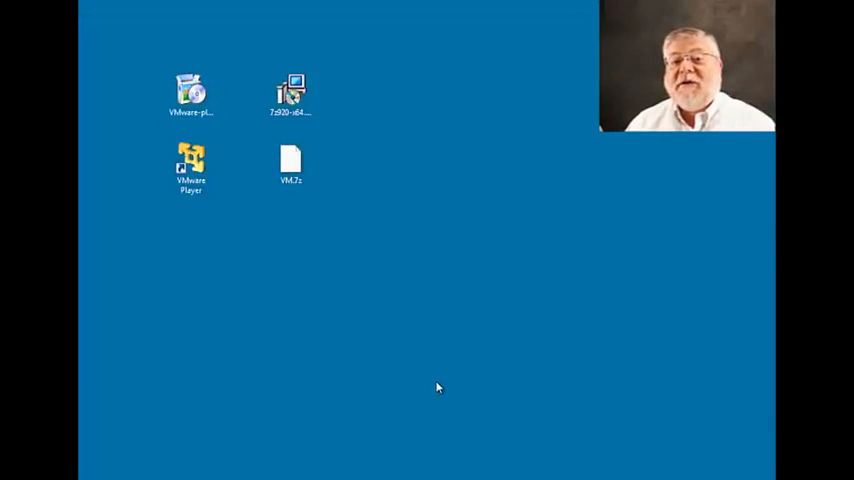
# Step: Run 7z920-x64.msi and modify the existing 7-Zip installation with default features until finished
pyautogui.click(305, 152)
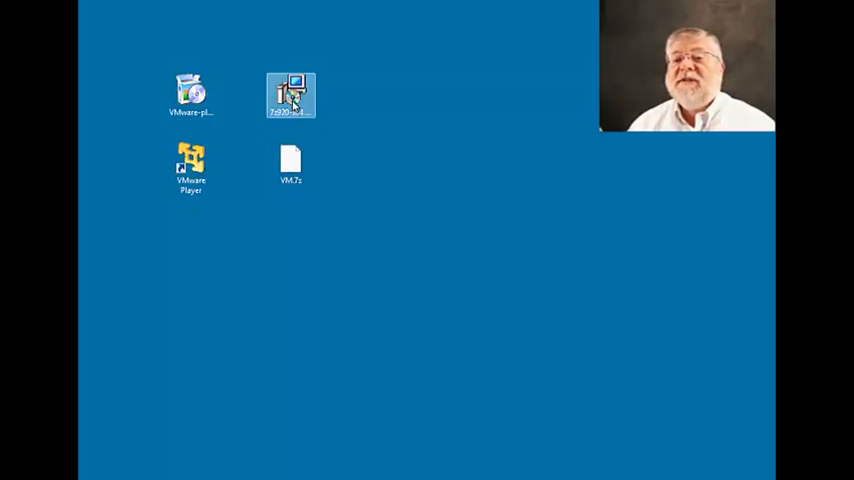
pyautogui.doubleClick(293, 97)
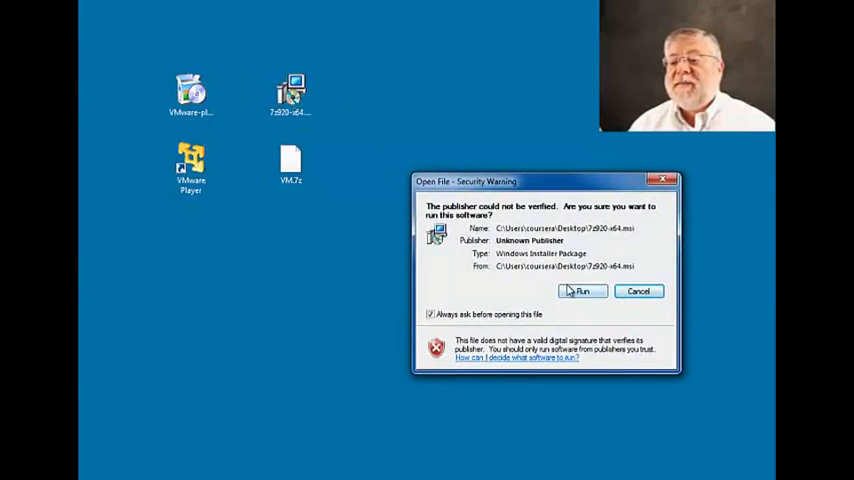
pyautogui.click(582, 291)
pyautogui.click(613, 383)
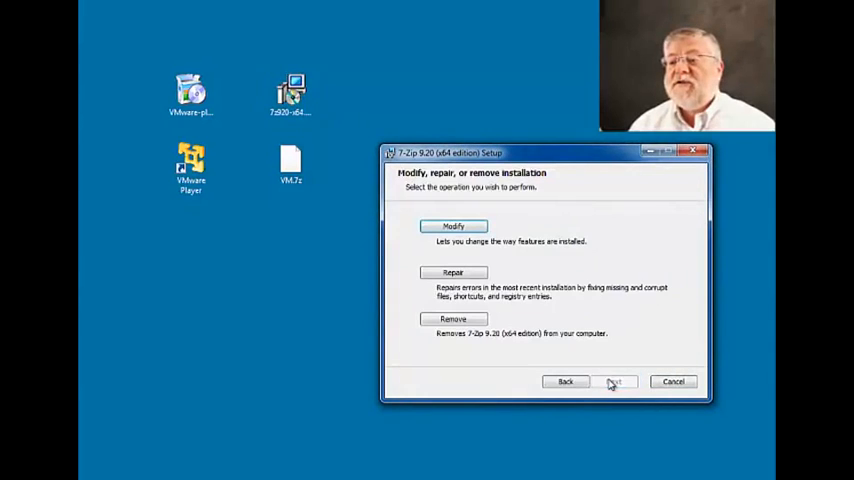
pyautogui.click(466, 229)
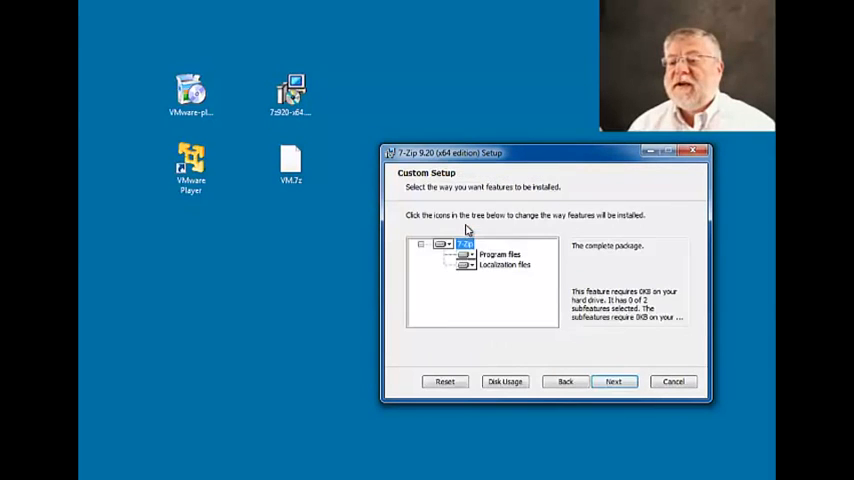
pyautogui.click(613, 381)
pyautogui.click(613, 381)
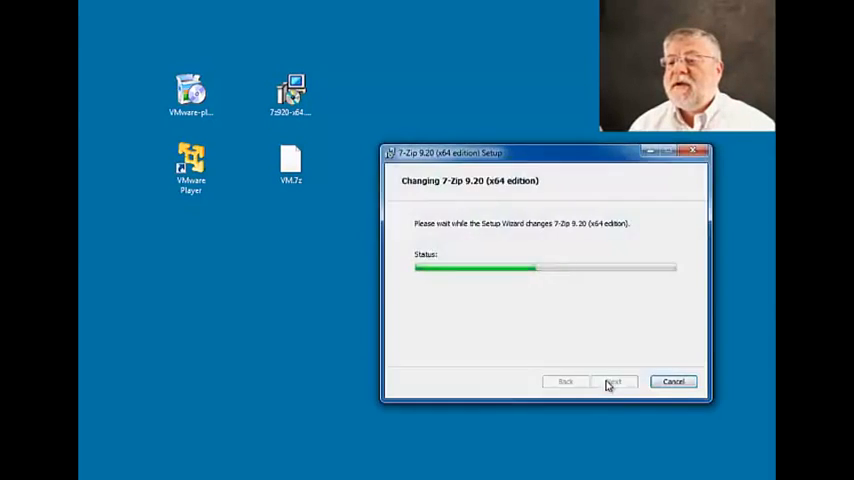
pyautogui.click(608, 384)
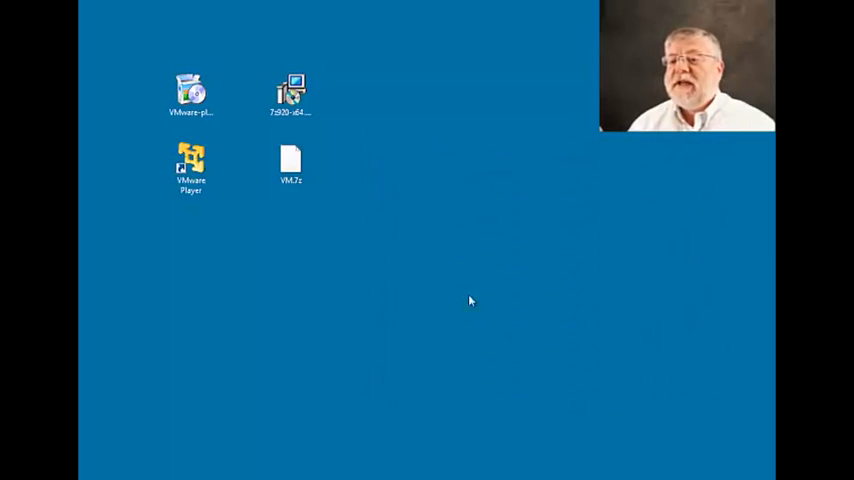
# Step: Extract VM.7z into its own VM folder using the 7-Zip context menu
pyautogui.click(291, 165)
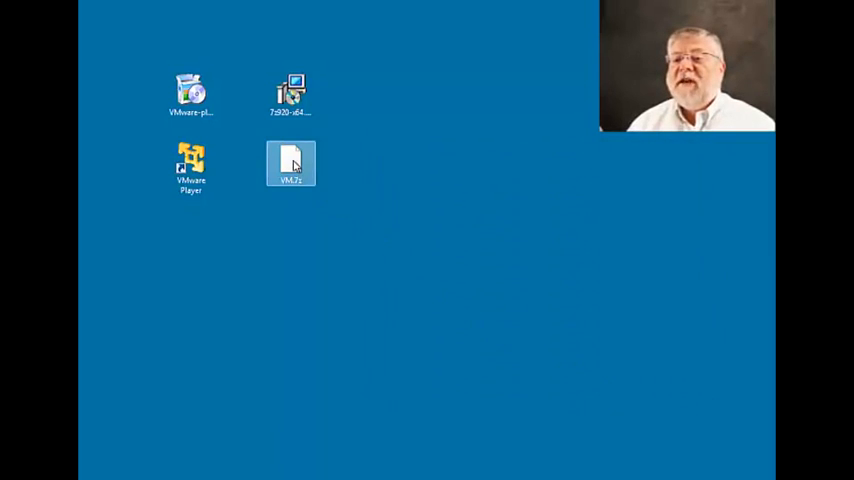
pyautogui.rightClick(295, 163)
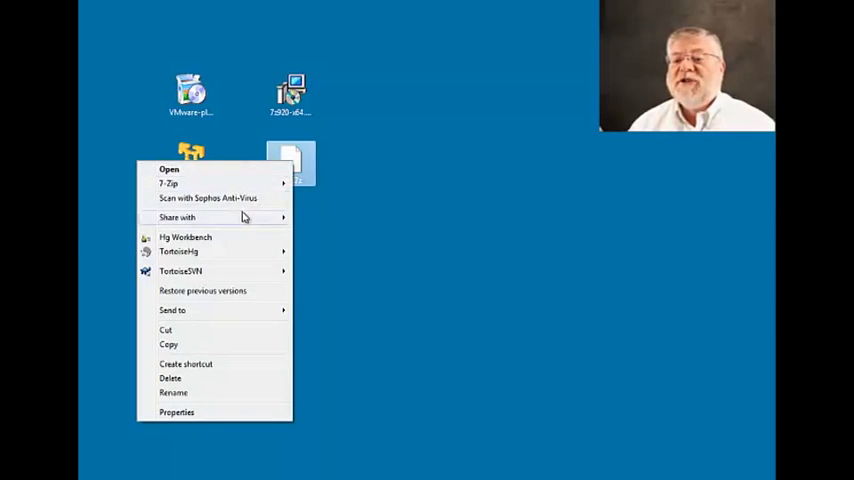
pyautogui.moveTo(214, 183)
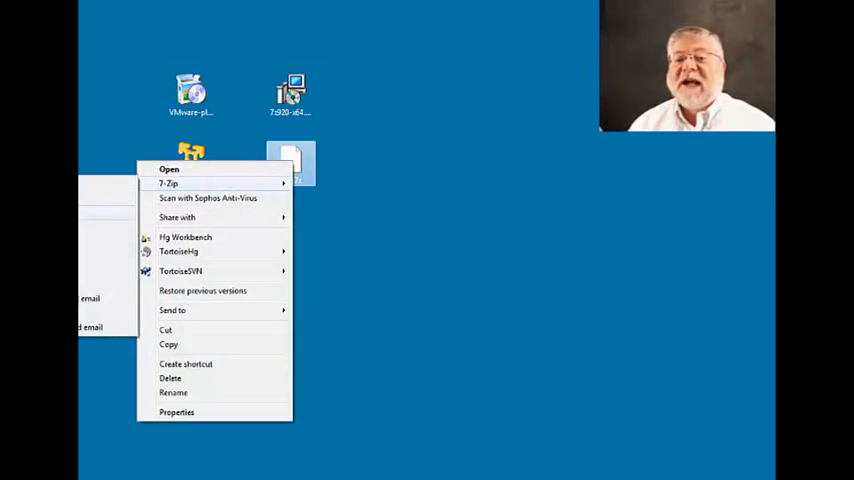
pyautogui.click(100, 298)
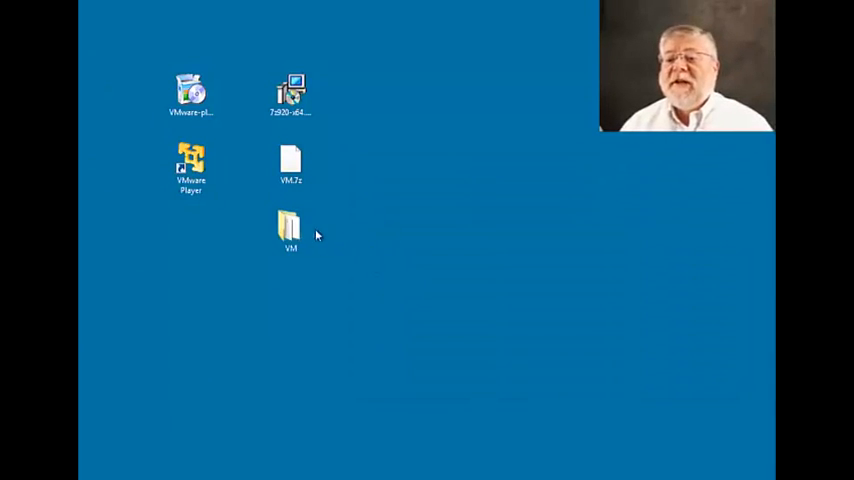
# Step: Check the extracted VM folder's Fedora files and close the folder window
pyautogui.click(291, 232)
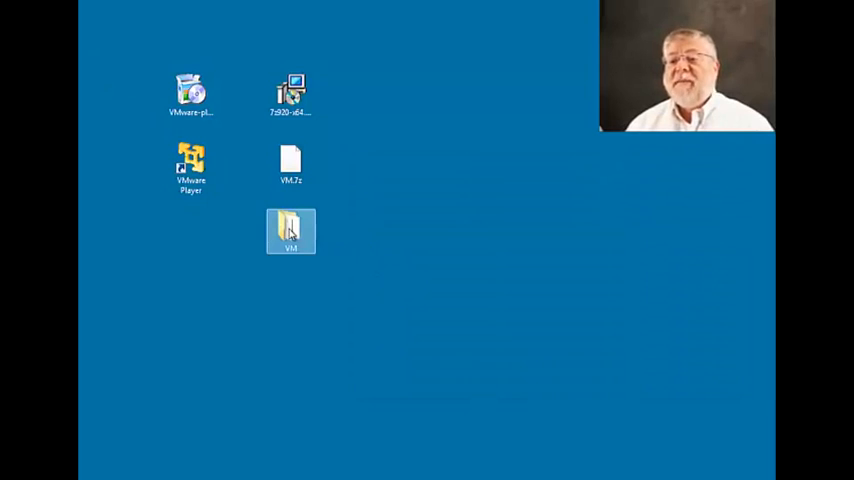
pyautogui.doubleClick(291, 232)
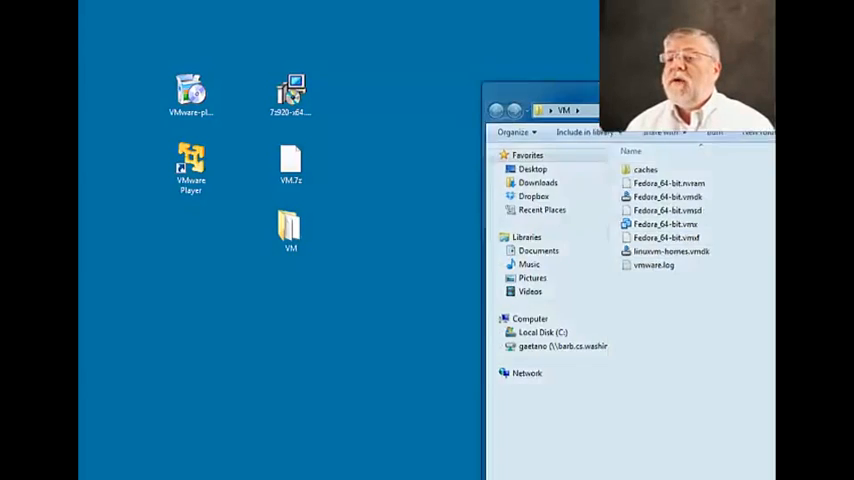
pyautogui.hotkey('alt', 'F4')
pyautogui.click(191, 165)
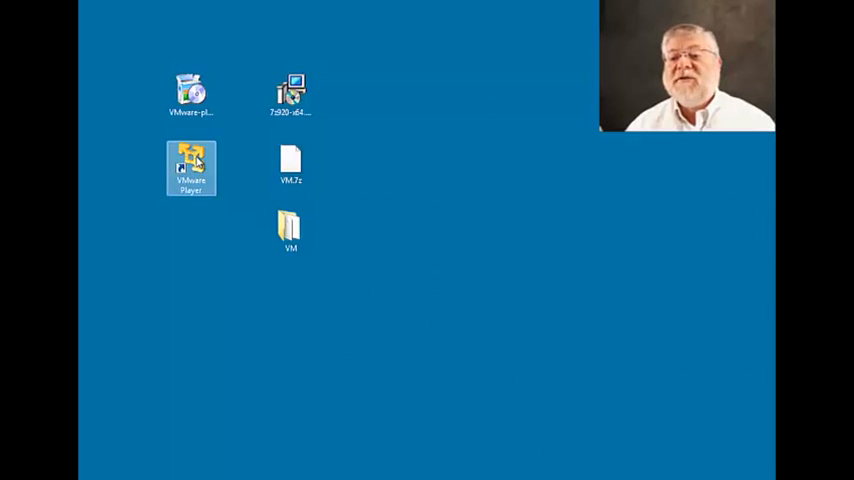
# Step: Open Desktop\VM\Fedora_64-bit.vmx as an existing virtual machine in VMware Player
pyautogui.doubleClick(196, 162)
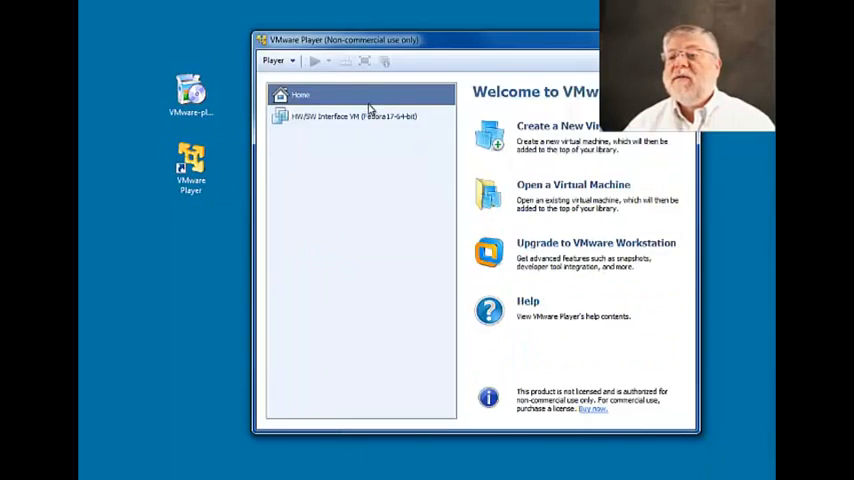
pyautogui.click(538, 193)
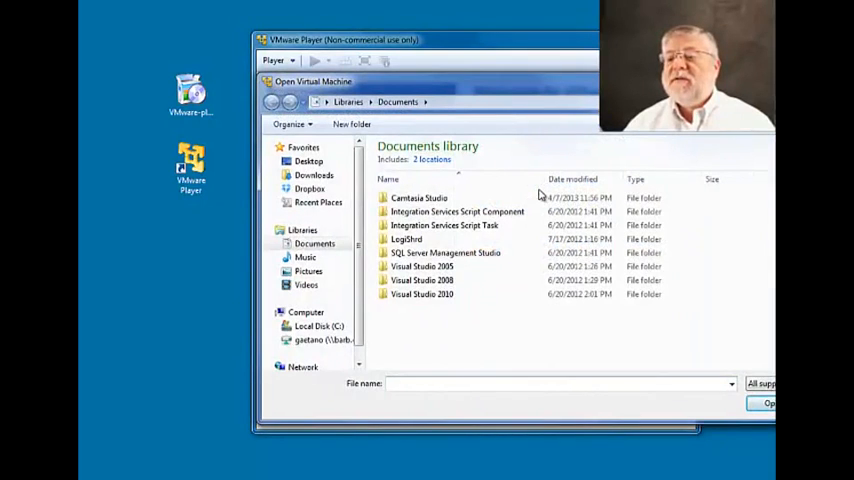
pyautogui.click(308, 161)
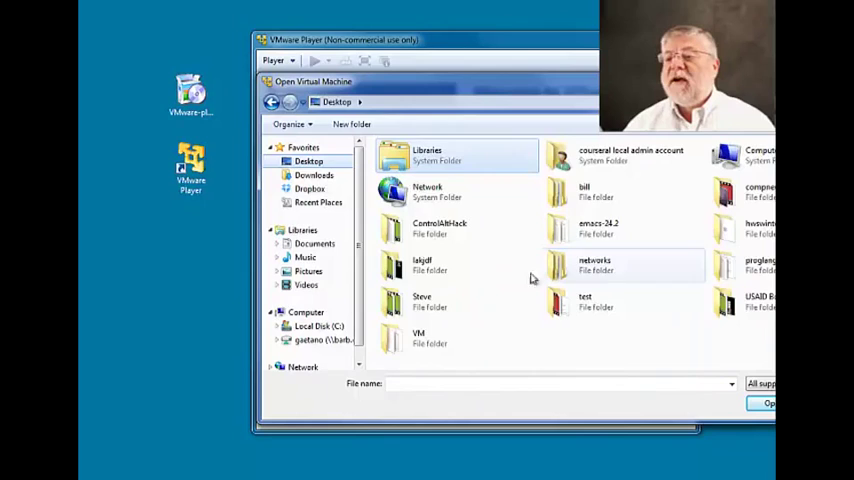
pyautogui.doubleClick(418, 338)
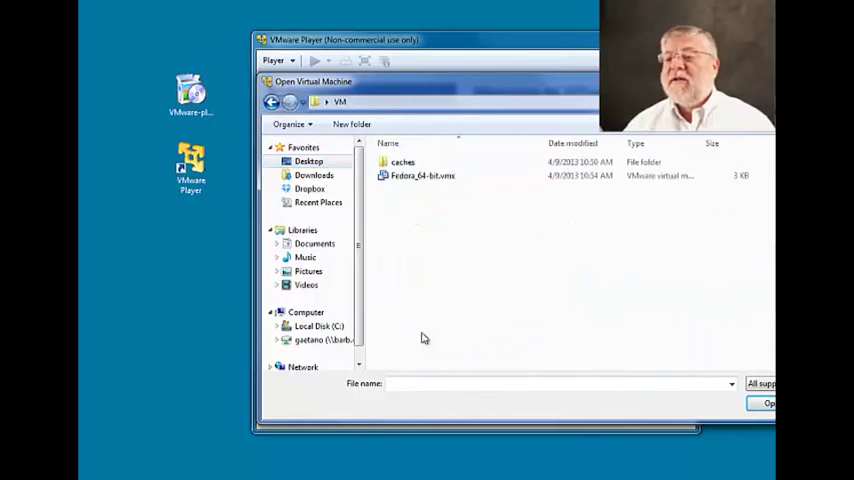
pyautogui.click(411, 181)
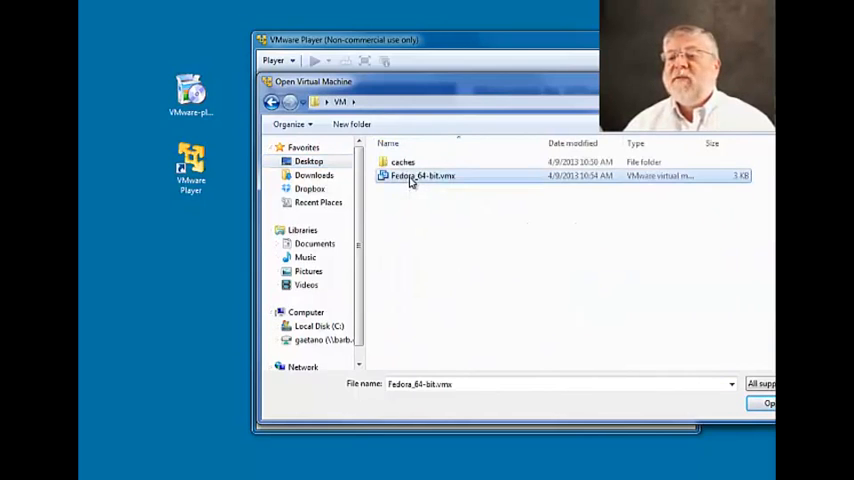
pyautogui.click(766, 406)
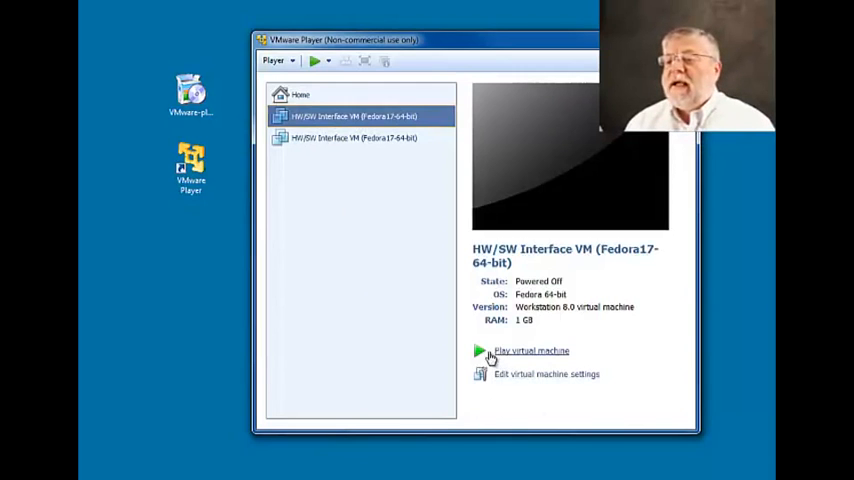
# Step: Power on the VM as a copied machine, dismiss the removable devices notice and postpone the Tools update
pyautogui.click(499, 356)
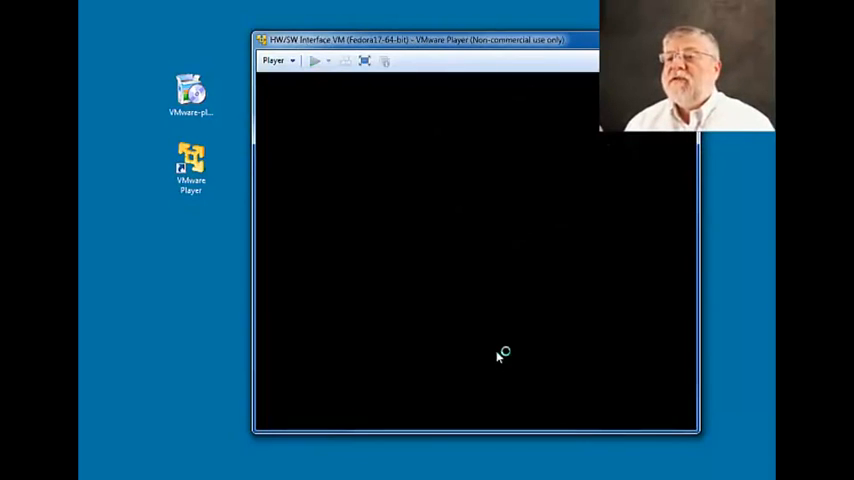
pyautogui.click(519, 273)
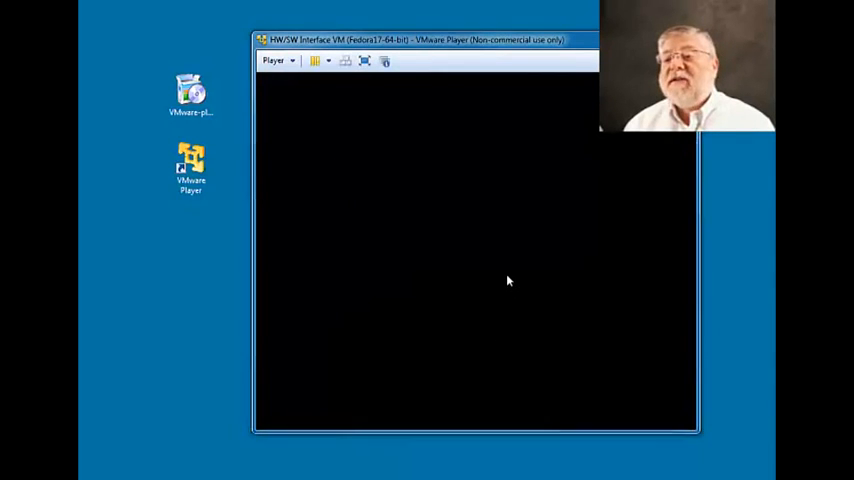
pyautogui.click(533, 279)
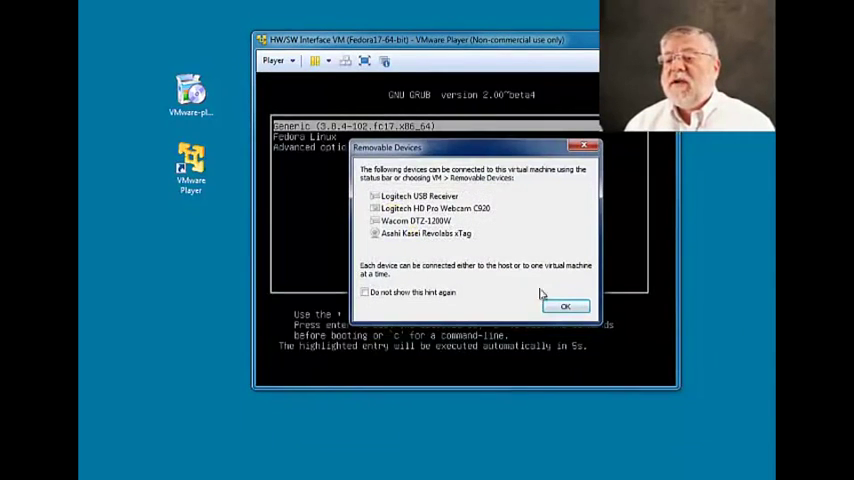
pyautogui.click(565, 306)
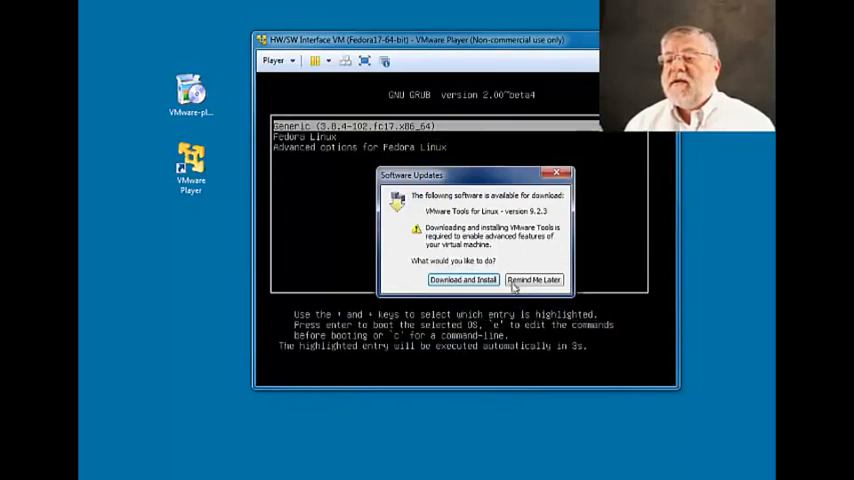
pyautogui.click(533, 279)
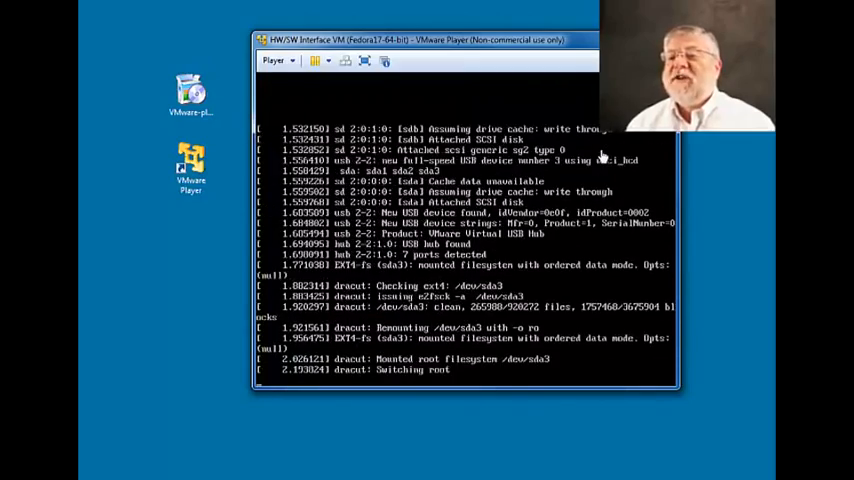
pyautogui.moveTo(529, 41); pyautogui.dragTo(382, 28)
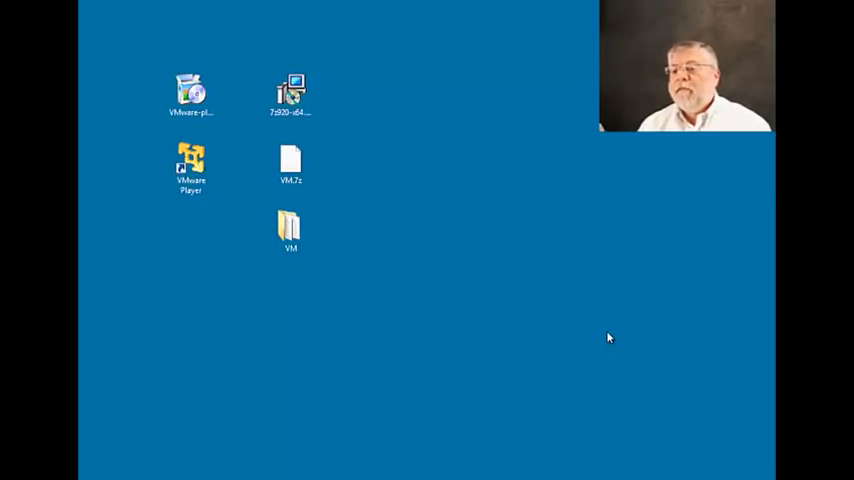
# Step: Select the VM folder in Explorer and relaunch VMware Player to its welcome library
pyautogui.click(292, 232)
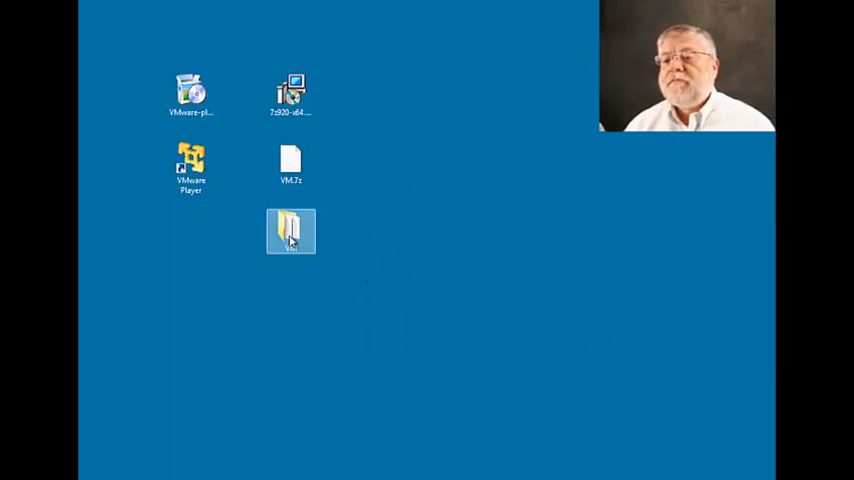
pyautogui.click(344, 231)
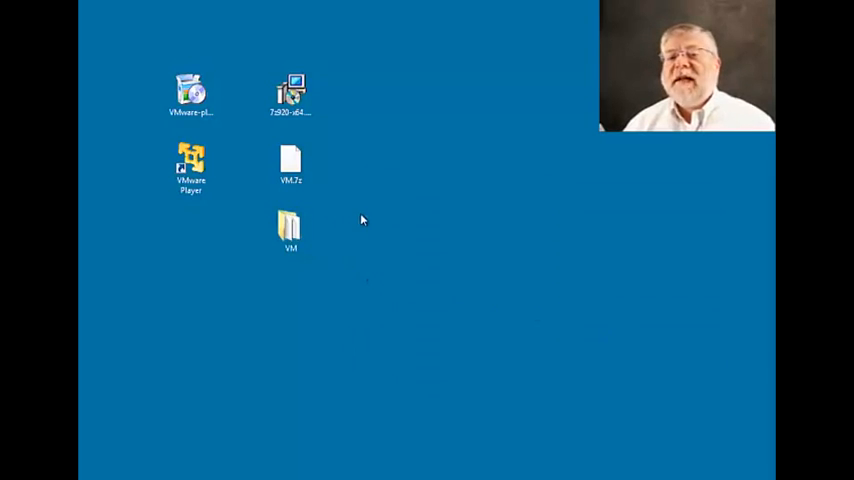
pyautogui.click(290, 230)
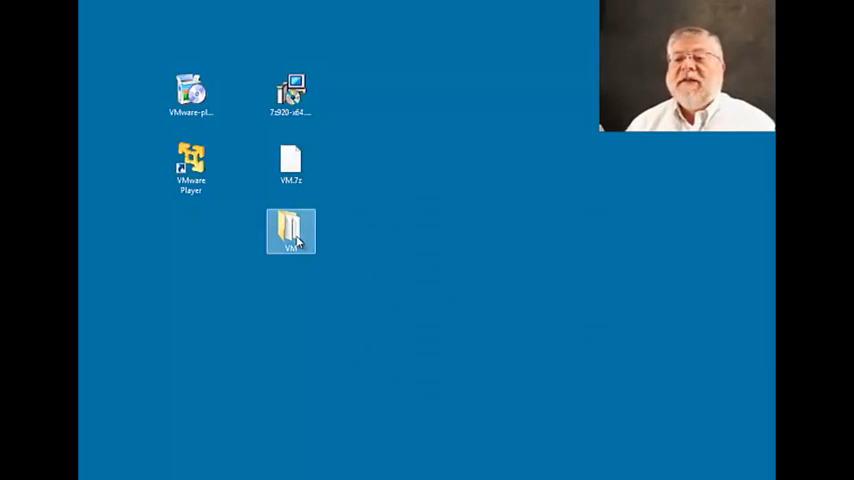
pyautogui.click(205, 180)
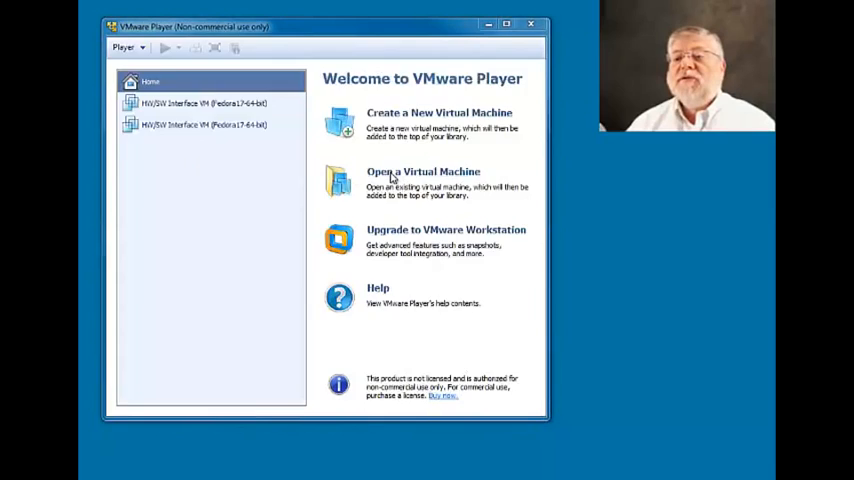
# Step: Load Fedora_64-bit.vmx and power on the first HW/SW Interface VM entry
pyautogui.click(392, 176)
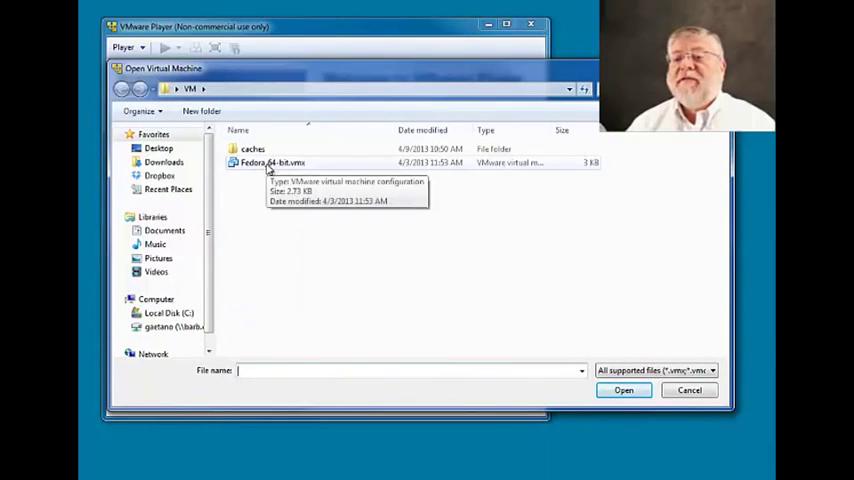
pyautogui.doubleClick(269, 163)
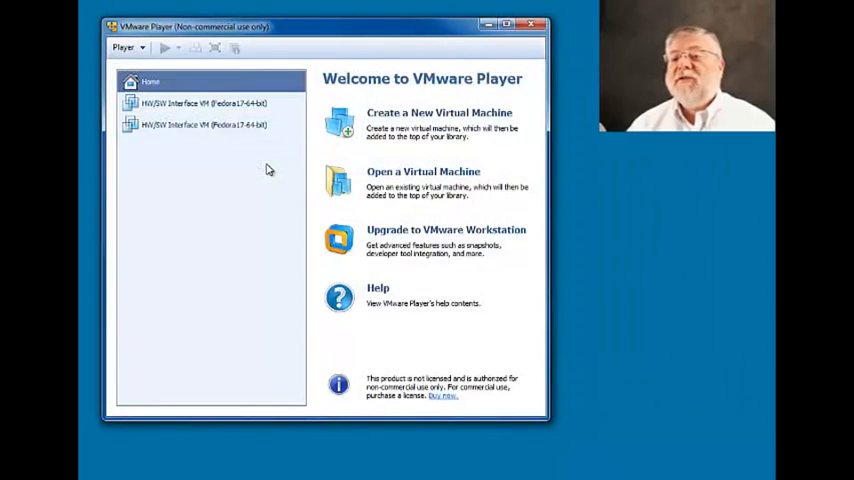
pyautogui.click(190, 104)
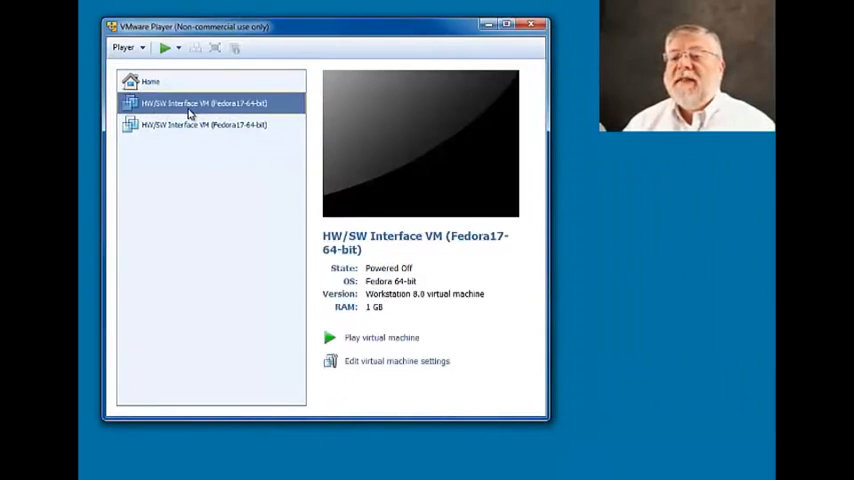
pyautogui.click(358, 339)
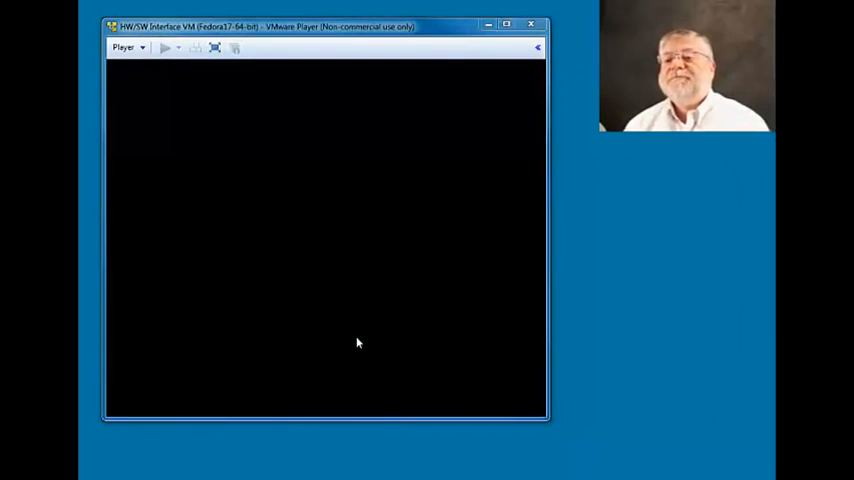
# Step: Answer that the VM was copied, dismiss the Removable Devices notice and postpone the VMware Tools update
pyautogui.click(366, 262)
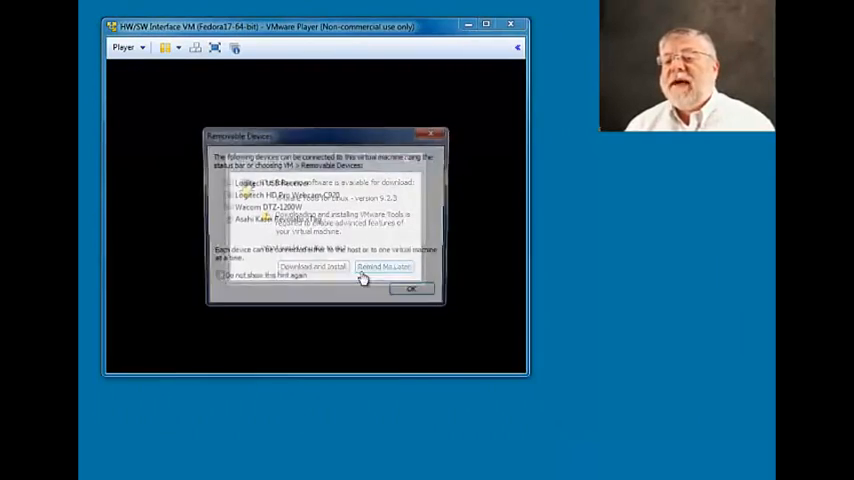
pyautogui.click(414, 294)
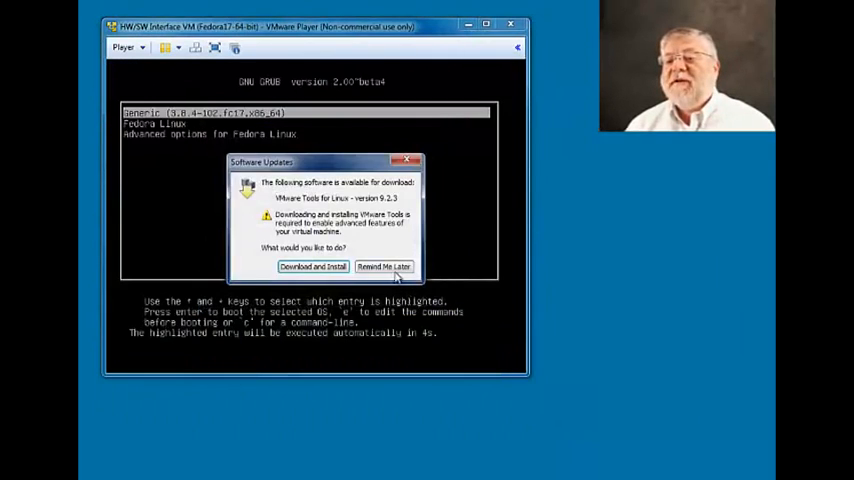
pyautogui.click(417, 296)
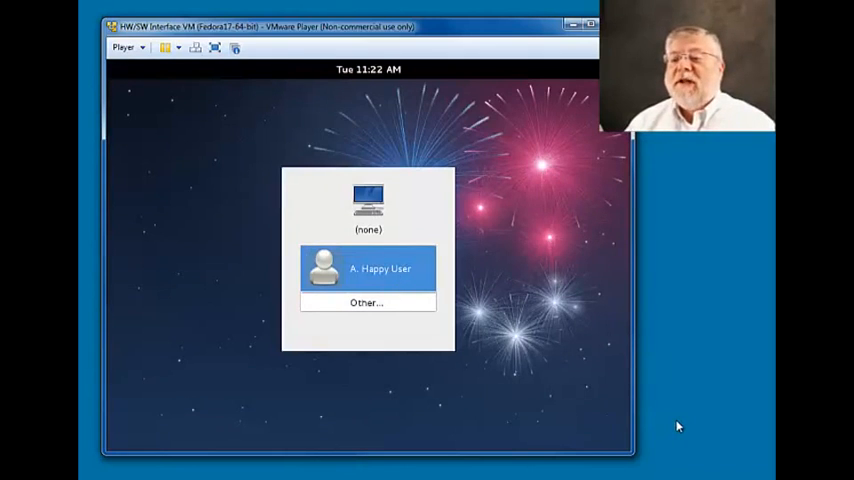
# Step: Log in as A. Happy User and run Update Course Materials to add the lab0 and tools files
pyautogui.click(368, 268)
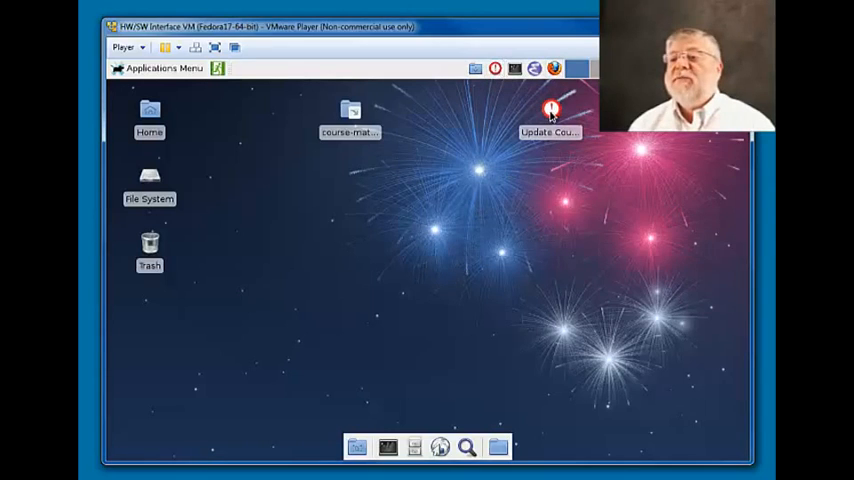
pyautogui.doubleClick(550, 110)
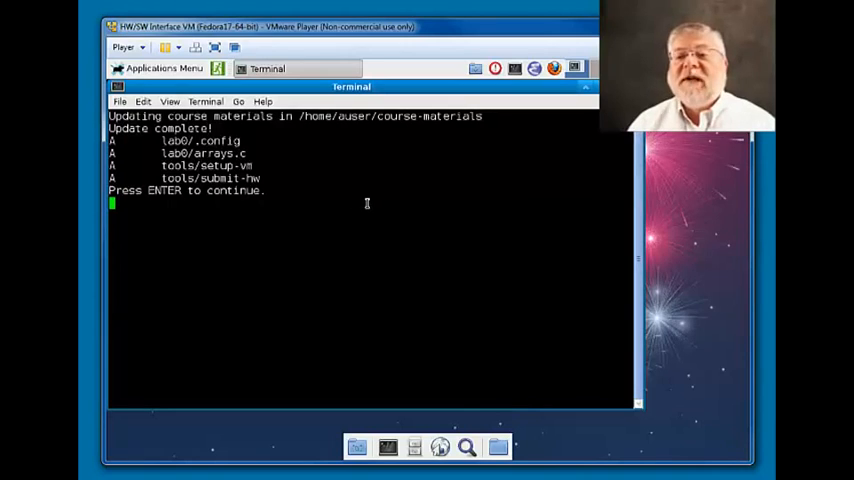
pyautogui.press('Return')
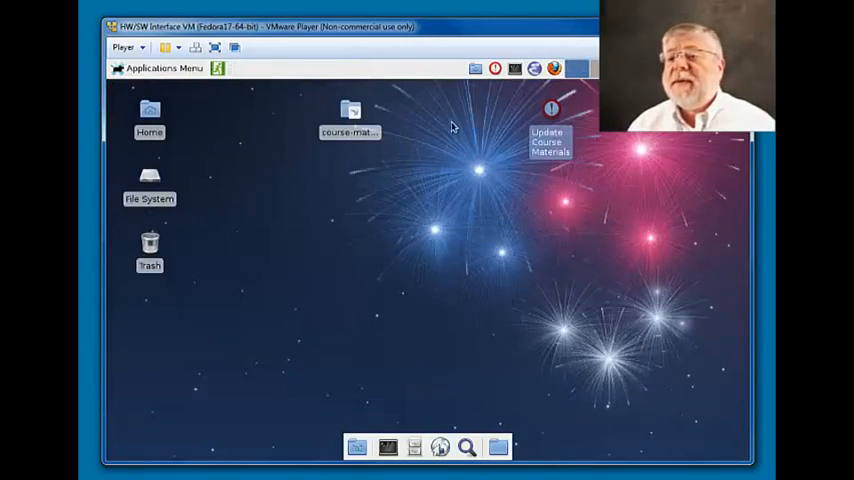
# Step: Run setup-vm in a terminal, entering and confirming root and auser passwords until Setup is complete
pyautogui.click(515, 68)
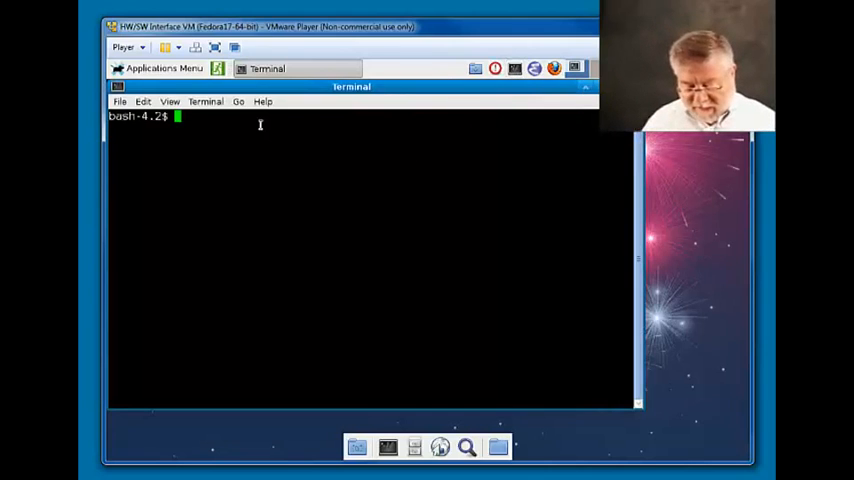
pyautogui.write('setup-')
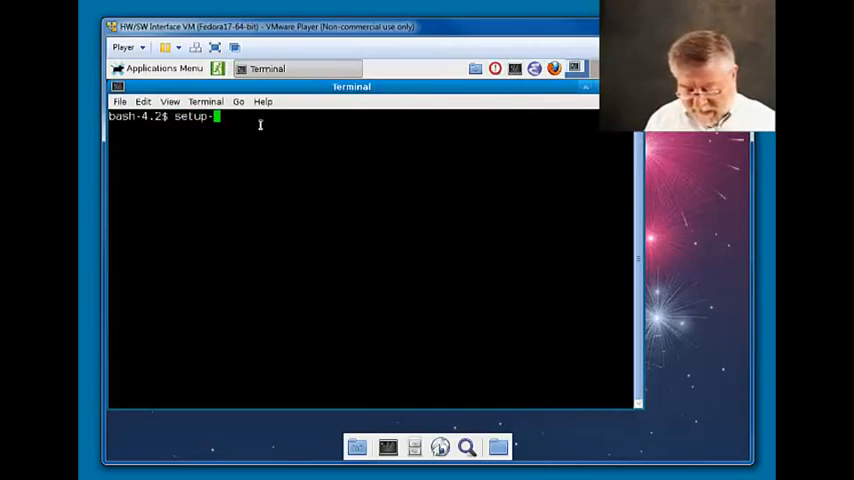
pyautogui.write('vm')
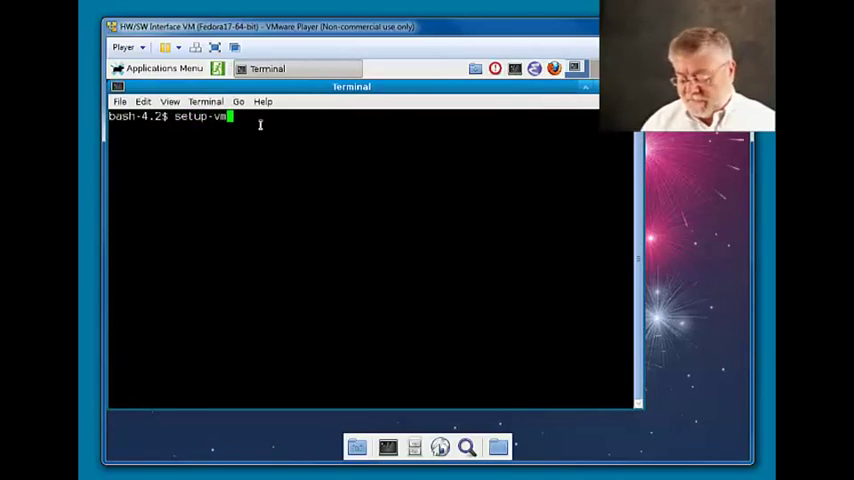
pyautogui.press('Return')
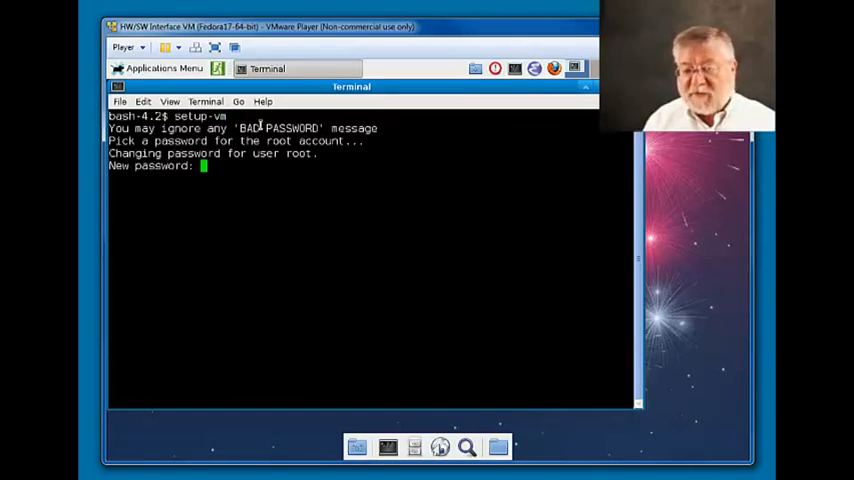
pyautogui.press('Return')
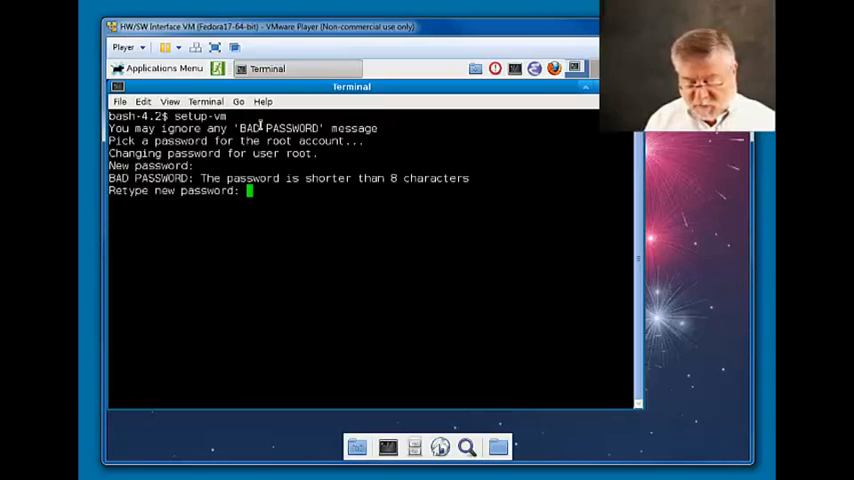
pyautogui.press('Return')
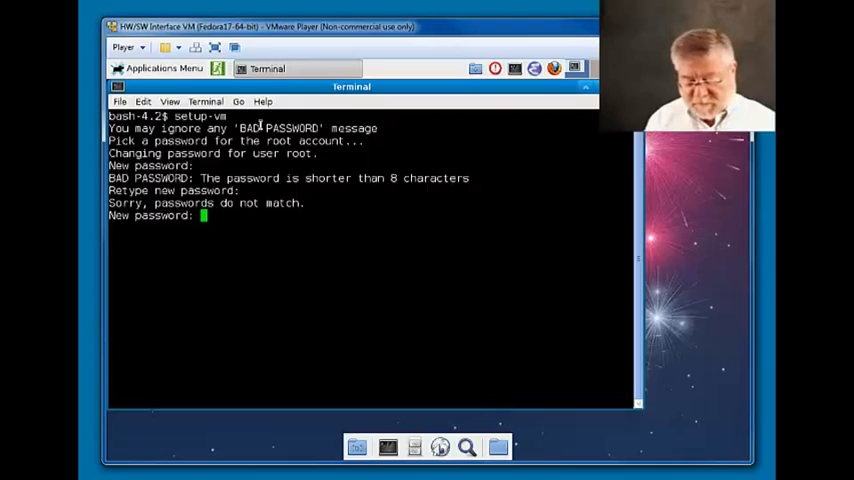
pyautogui.press('Return')
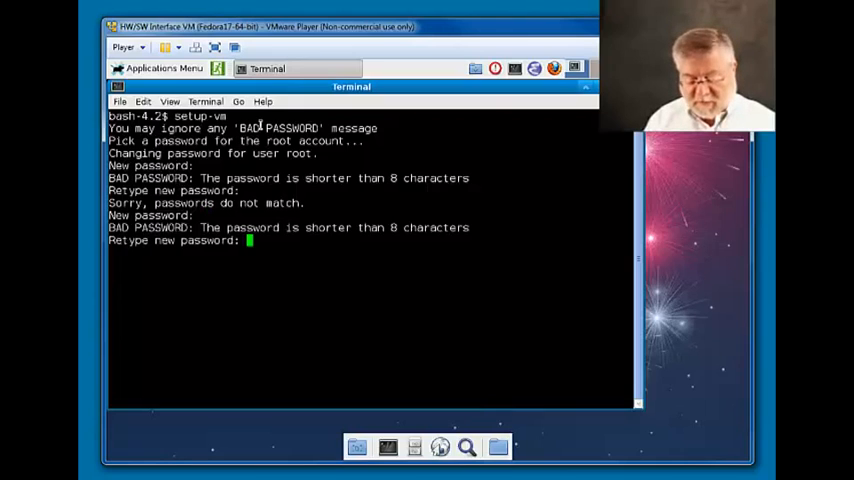
pyautogui.press('Return')
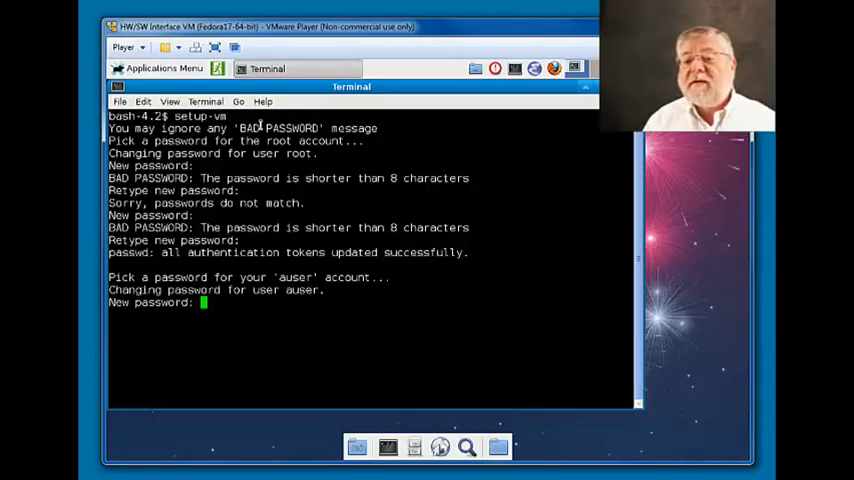
pyautogui.press('Return')
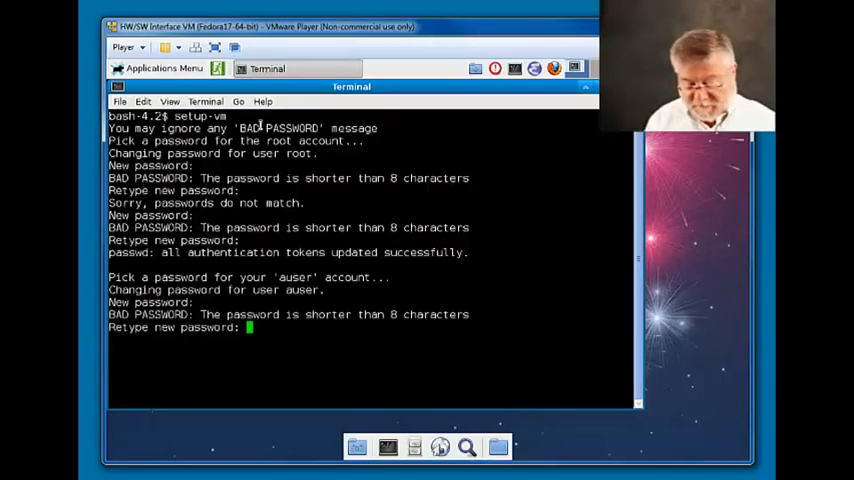
pyautogui.press('Return')
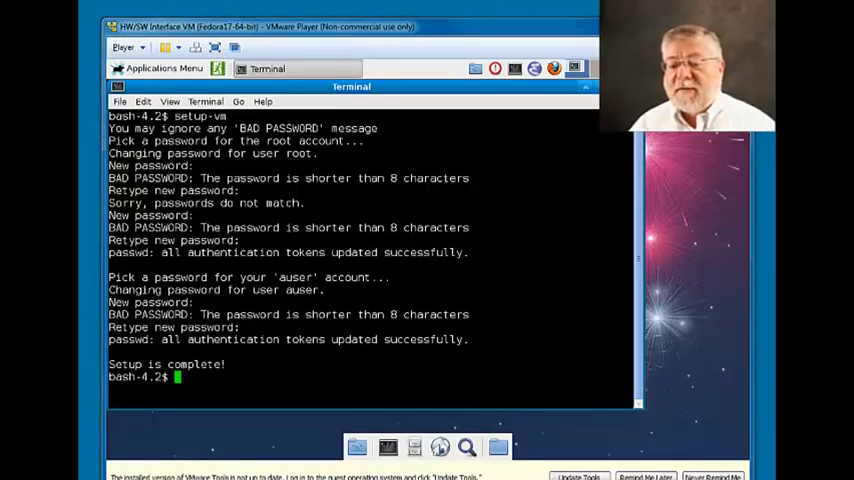
# Step: Switch back to the Coursera wiki in Firefox to review Part B through VM Shutdown
pyautogui.hotkey('alt', 'Tab')
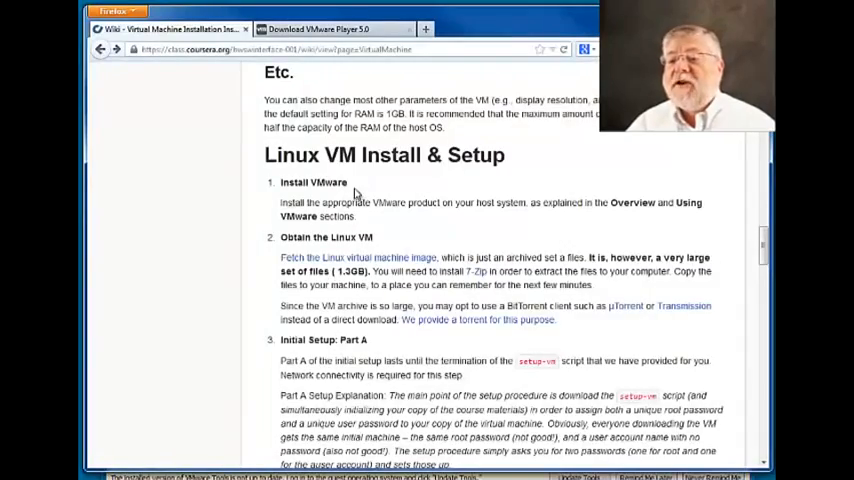
pyautogui.scroll(-3, 355, 196)
pyautogui.scroll(-2, 355, 193)
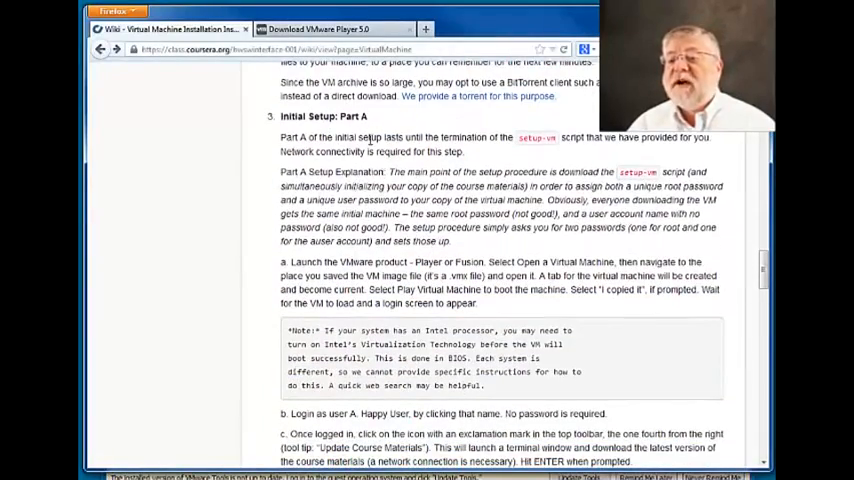
pyautogui.scroll(-3, 375, 237)
pyautogui.scroll(-3, 375, 237)
pyautogui.scroll(-3, 375, 237)
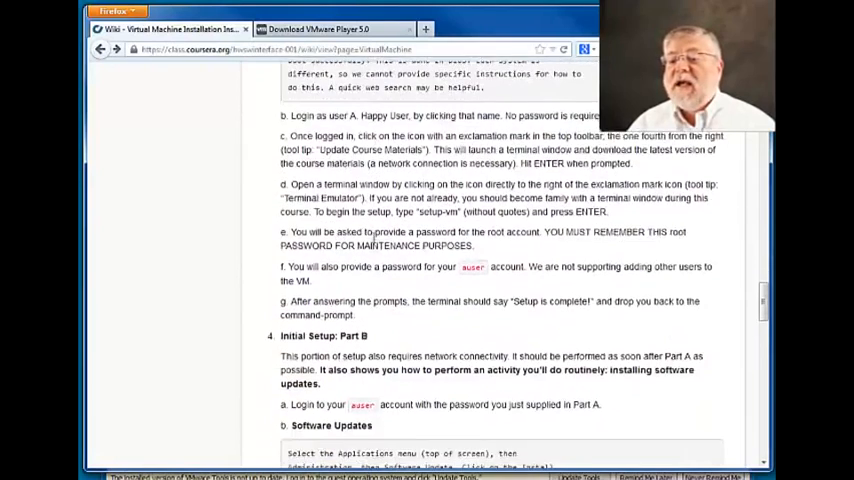
pyautogui.scroll(-3, 375, 237)
pyautogui.scroll(-1, 375, 240)
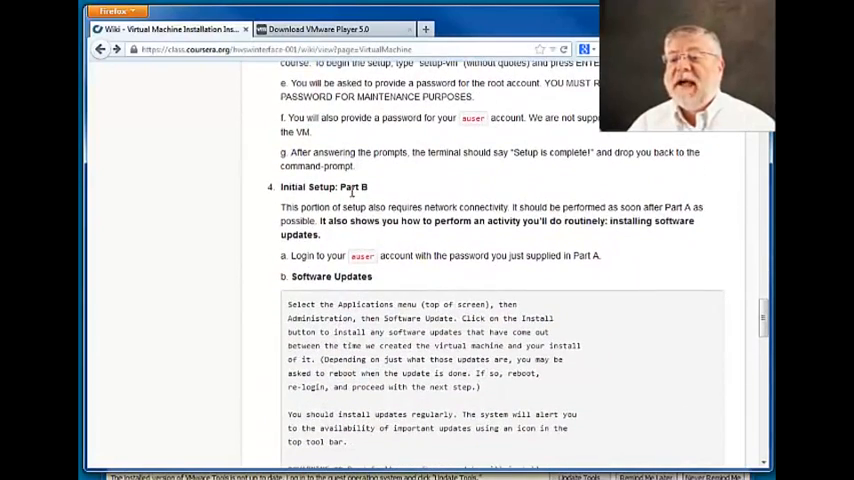
pyautogui.moveTo(284, 186); pyautogui.dragTo(370, 188)
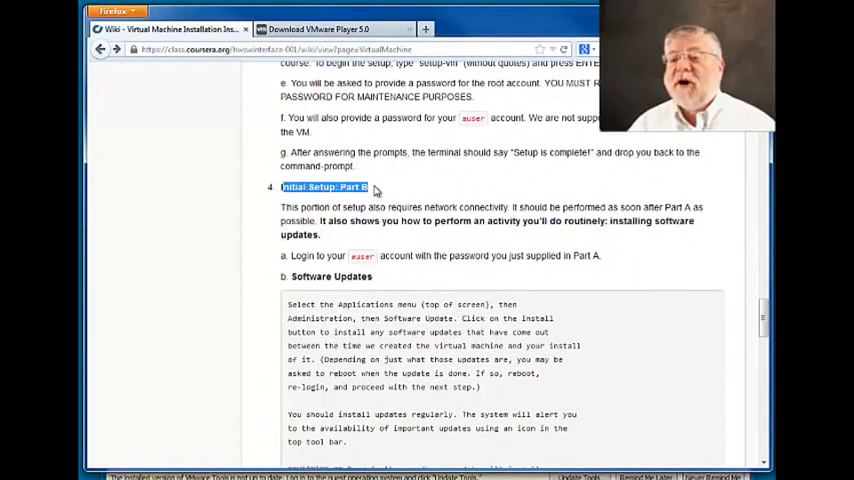
pyautogui.scroll(-3, 408, 260)
pyautogui.scroll(-2, 408, 260)
pyautogui.scroll(-3, 408, 260)
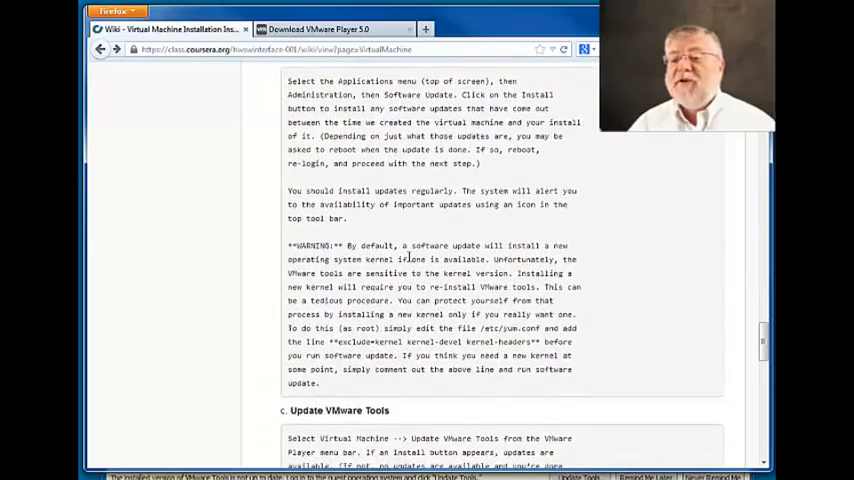
pyautogui.scroll(-3, 408, 260)
pyautogui.scroll(-2, 408, 260)
pyautogui.scroll(-2, 408, 260)
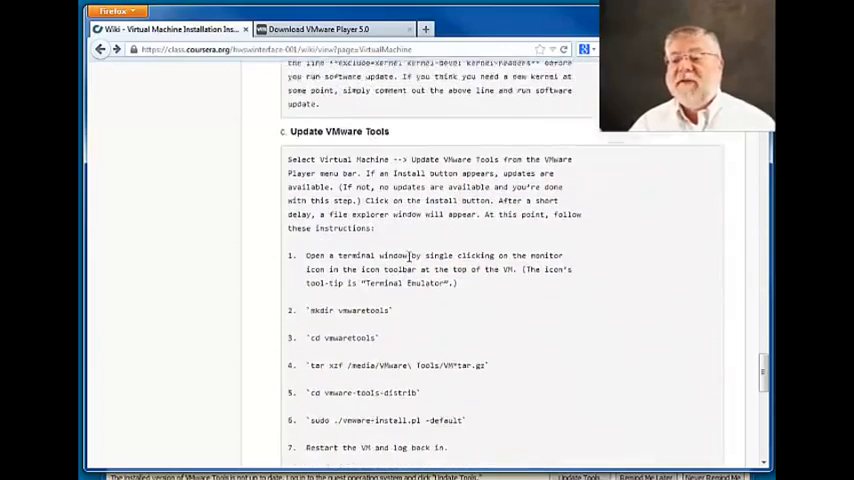
pyautogui.scroll(-1, 408, 260)
pyautogui.scroll(-2, 408, 260)
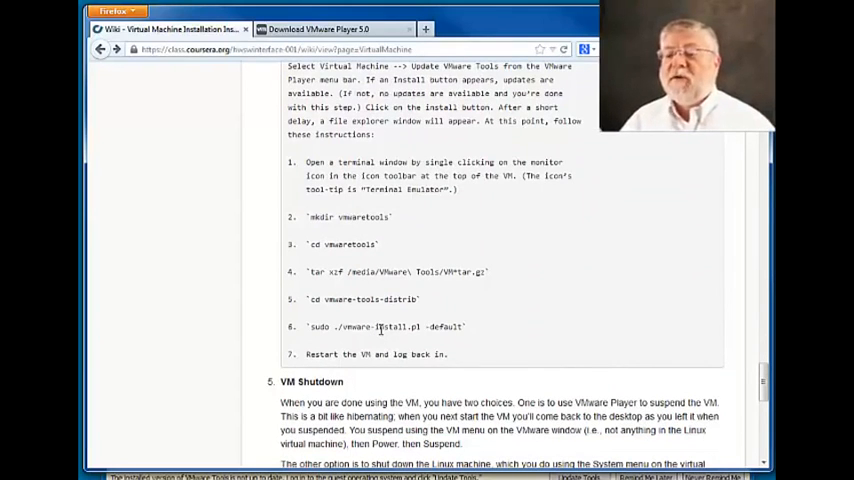
pyautogui.scroll(-1, 380, 328)
pyautogui.scroll(-1, 380, 328)
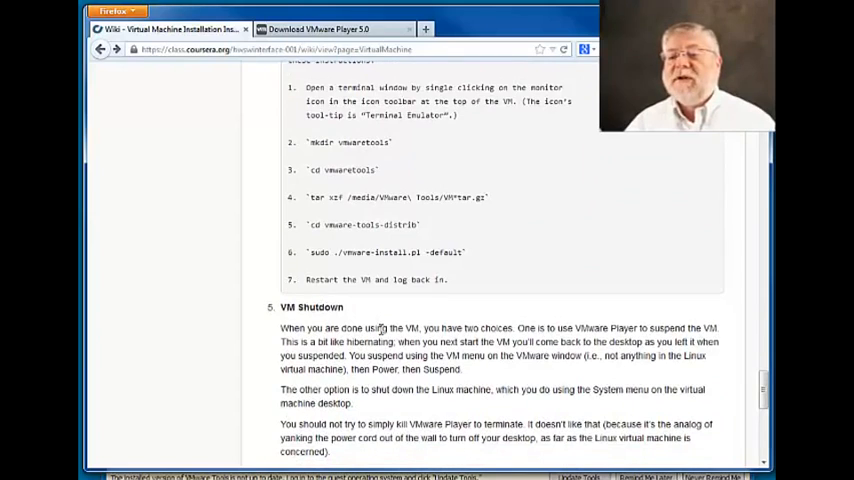